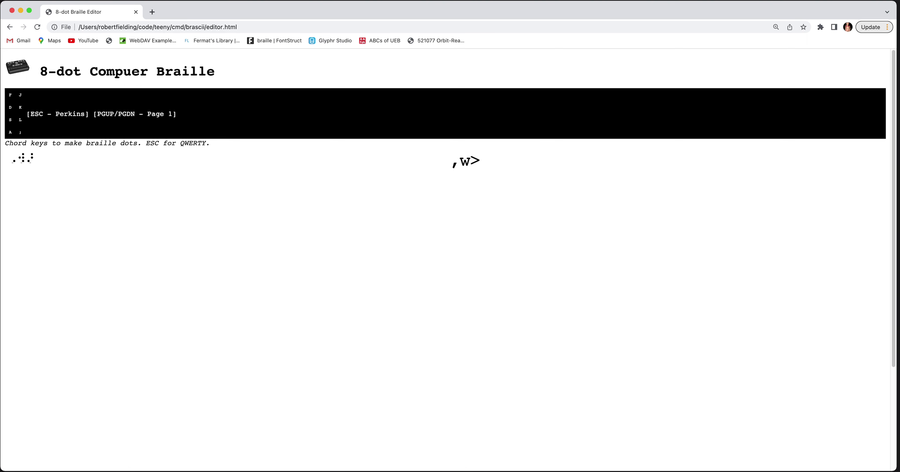
Step: Replace the existing three characters with the person's capitalized first name in chorded Perkins braille
{"action": "key", "text": "BackSpace"}
{"action": "key", "text": "BackSpace"}
{"action": "key", "text": "BackSpace"}
{"action": "key", "text": "f+d+s+k"}
{"action": "key", "text": "f+s+k"}
{"action": "key", "text": "f+d"}
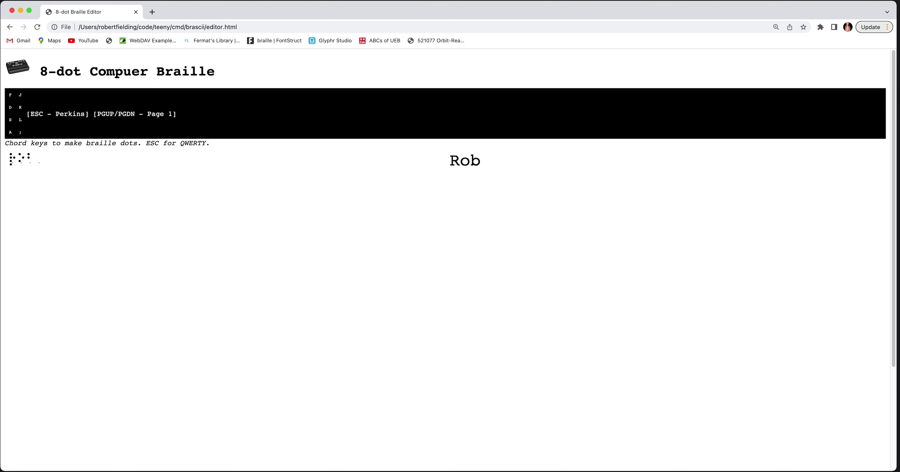
Step: Add the person's capitalized surname after the first name in Perkins braille and insert an empty line above the name
{"action": "key", "text": "space"}
{"action": "key", "text": "f+d+j+a"}
{"action": "key", "text": "d+j"}
{"action": "key", "text": "f+k"}
{"action": "key", "text": "f+d+s"}
{"action": "key", "text": "f+j+k"}
{"action": "key", "text": "d+j"}
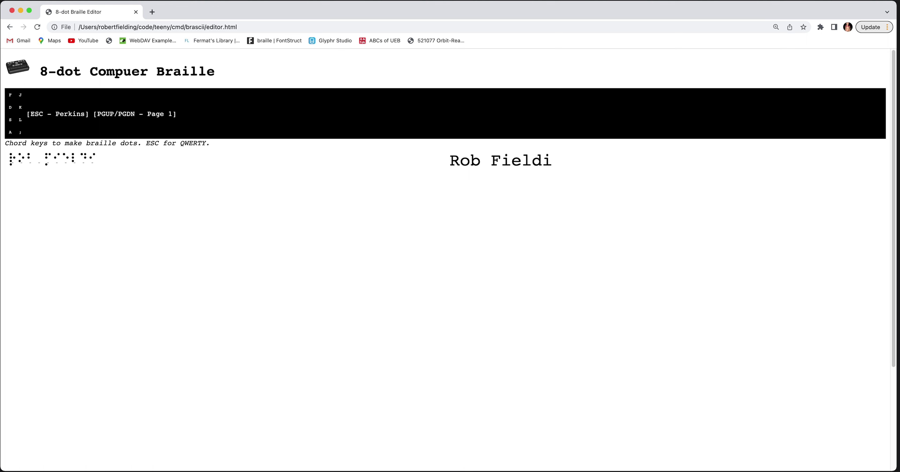
{"action": "key", "text": "f+s+j+k"}
{"action": "key", "text": "f+d+j+k"}
{"action": "key", "text": "Return"}
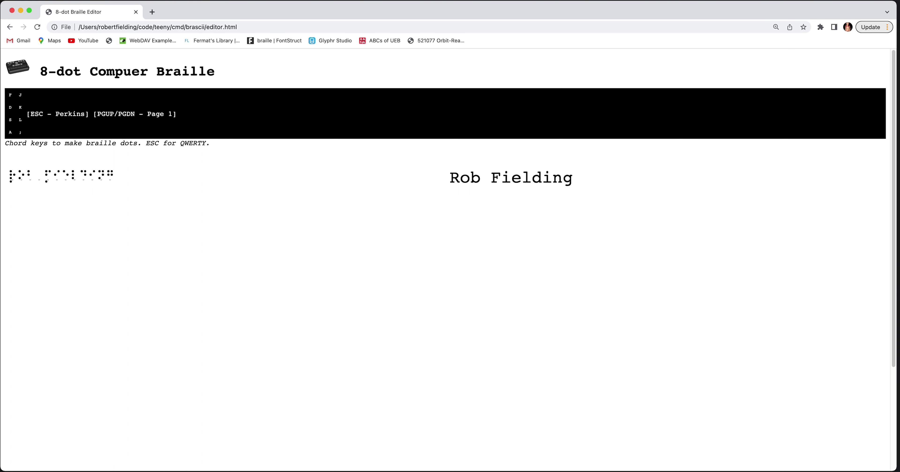
Step: Change to QWERTY entry and add the heading "Page 1." above the name, followed by an empty line
{"action": "key", "text": "Escape"}
{"action": "key", "text": "Escape"}
{"action": "key", "text": "Escape"}
{"action": "key", "text": "Escape"}
{"action": "key", "text": "Escape"}
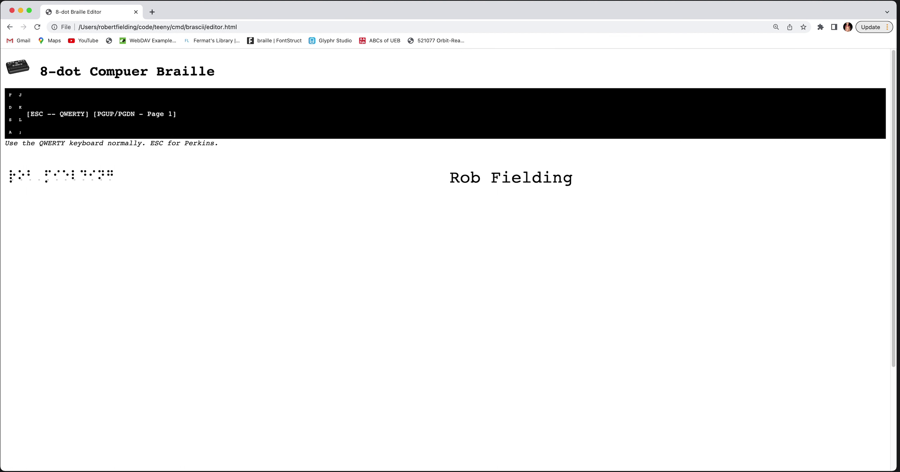
{"action": "type", "text": "Page 1"}
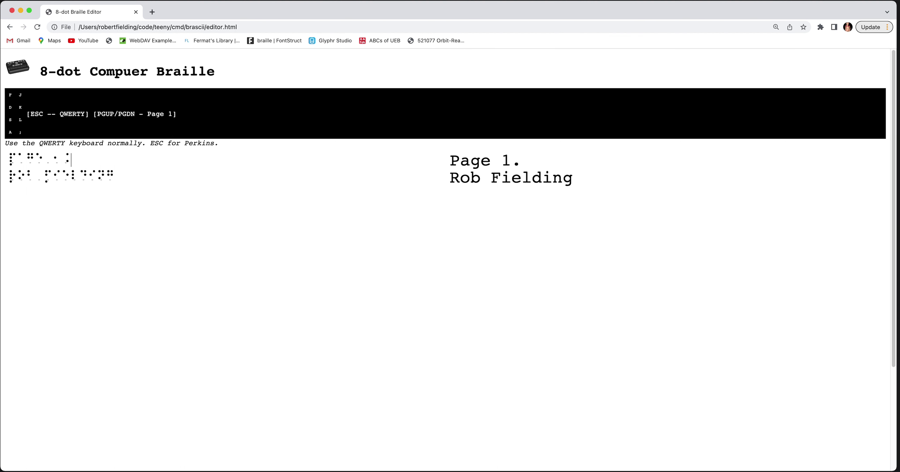
{"action": "type", "text": "."}
{"action": "key", "text": "Return"}
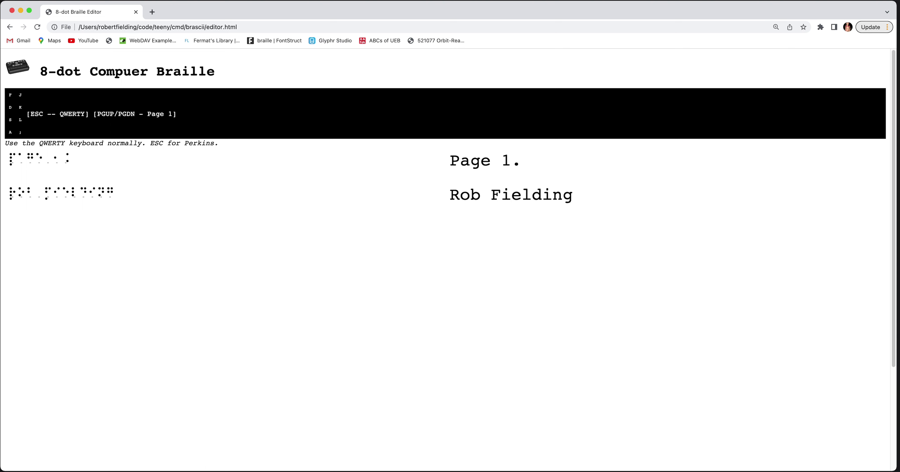
Step: Write the function "def double(n):" with the indented body "return 2*n" below the name
{"action": "type", "text": "def double"}
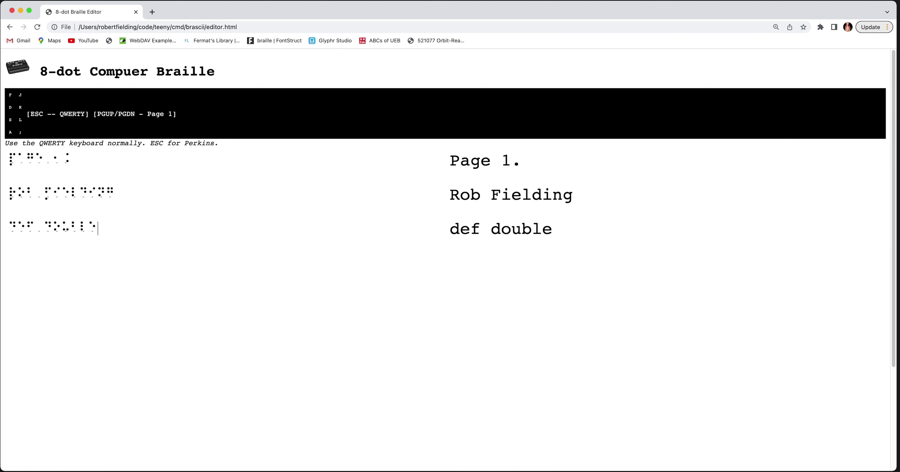
{"action": "type", "text": "(n):   "}
{"action": "type", "text": "return "}
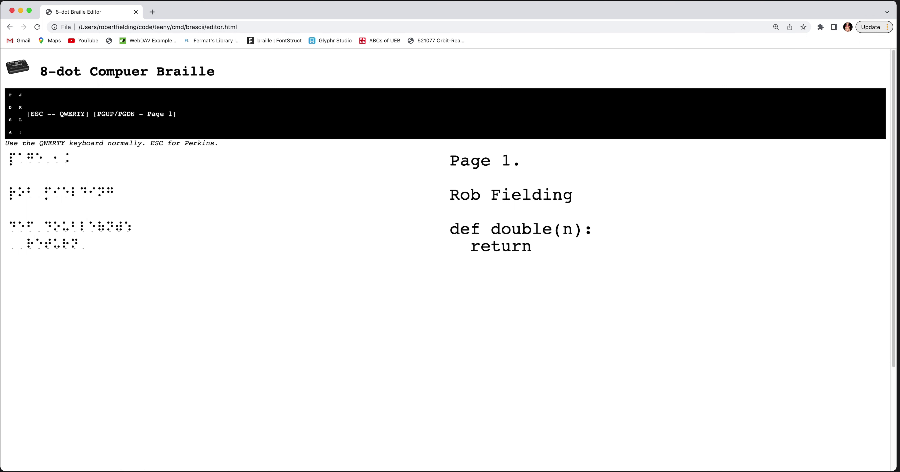
{"action": "type", "text": "2*n"}
Step: Insert the line "# this is a comment" directly above the double function
{"action": "key", "text": "Return"}
{"action": "type", "text": "# "}
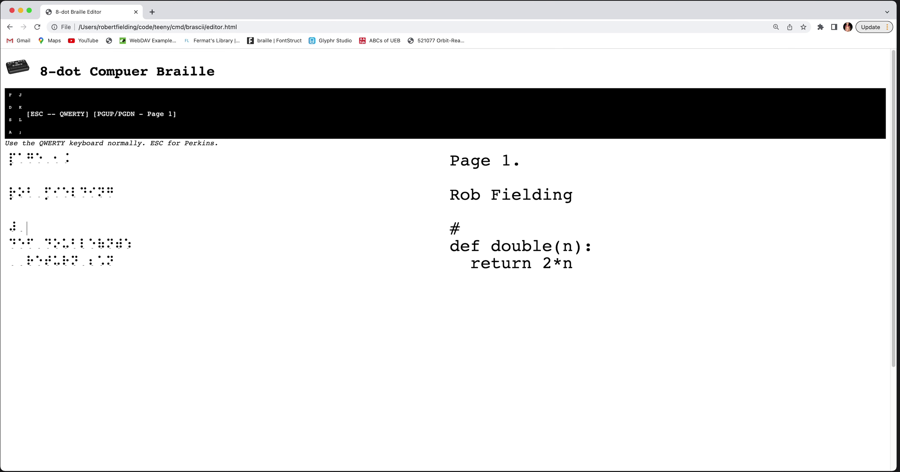
{"action": "type", "text": "this is a comment"}
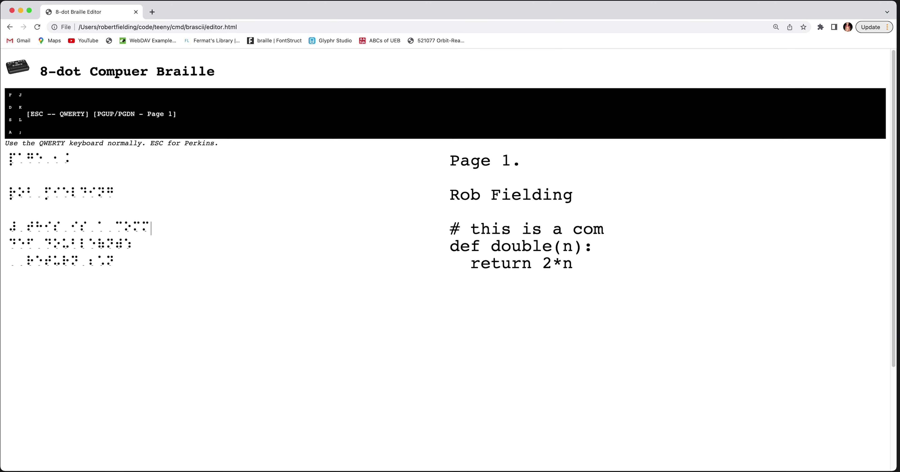
Step: Add a second comment line "#dont get confused" between the first comment and the function definition
{"action": "key", "text": "Left"}
{"action": "key", "text": "Left"}
{"action": "key", "text": "Left"}
{"action": "key", "text": "Left"}
{"action": "key", "text": "Left"}
{"action": "key", "text": "Left"}
{"action": "key", "text": "Left"}
{"action": "key", "text": "Left"}
{"action": "key", "text": "Left"}
{"action": "key", "text": "Left"}
{"action": "key", "text": "Left"}
{"action": "key", "text": "Left"}
{"action": "key", "text": "Left"}
{"action": "key", "text": "Left"}
{"action": "key", "text": "Left"}
{"action": "key", "text": "Left"}
{"action": "key", "text": "Left"}
{"action": "key", "text": "Left"}
{"action": "key", "text": "Return"}
{"action": "type", "text": "#d"}
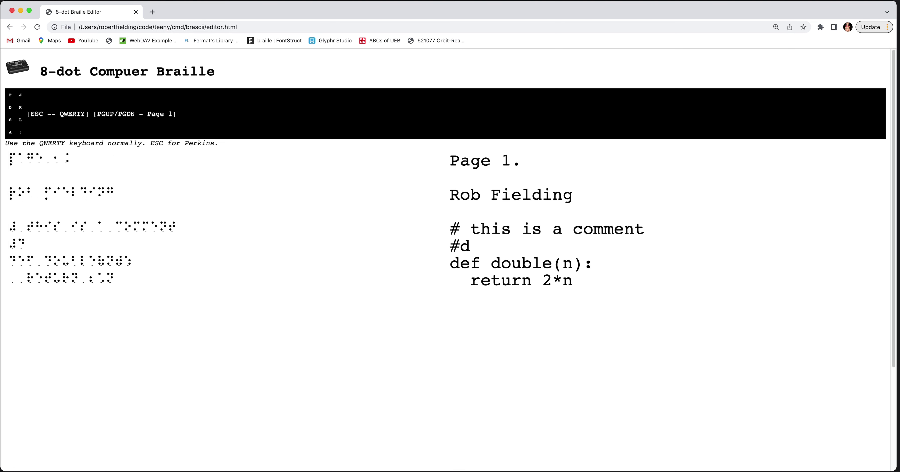
{"action": "type", "text": "ont get confu"}
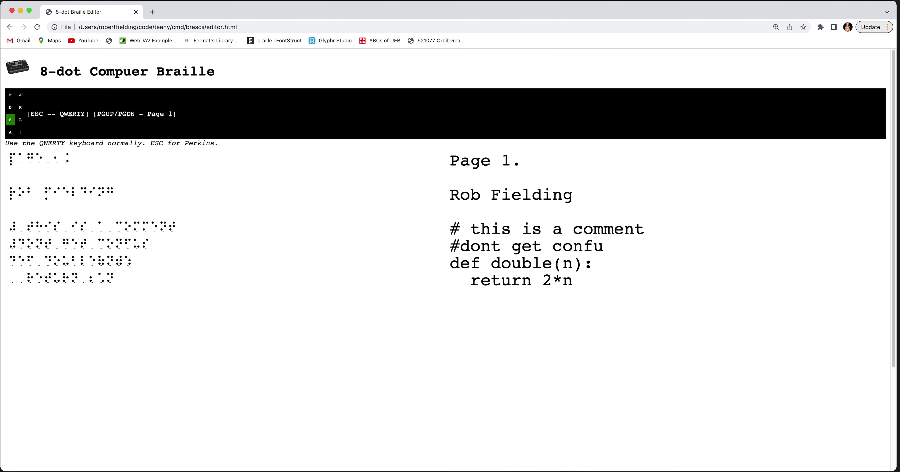
{"action": "type", "text": "sed"}
Step: Insert a space after the # of the second comment line so it reads "# dont get confused"
{"action": "key", "text": "Left"}
{"action": "key", "text": "Left"}
{"action": "key", "text": "Left"}
{"action": "key", "text": "Left"}
{"action": "key", "text": "Left"}
{"action": "key", "text": "Left"}
{"action": "key", "text": "Left"}
{"action": "key", "text": "Left"}
{"action": "key", "text": "shift+Right"}
{"action": "key", "text": "shift+Right"}
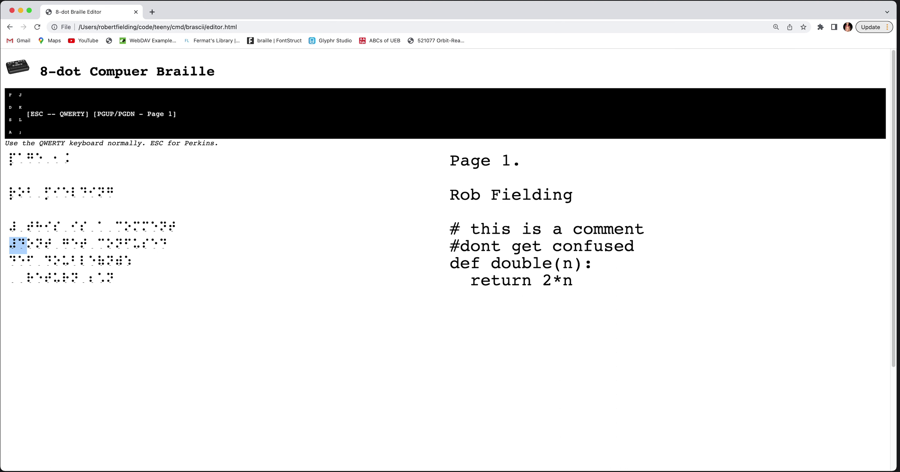
{"action": "key", "text": "Right"}
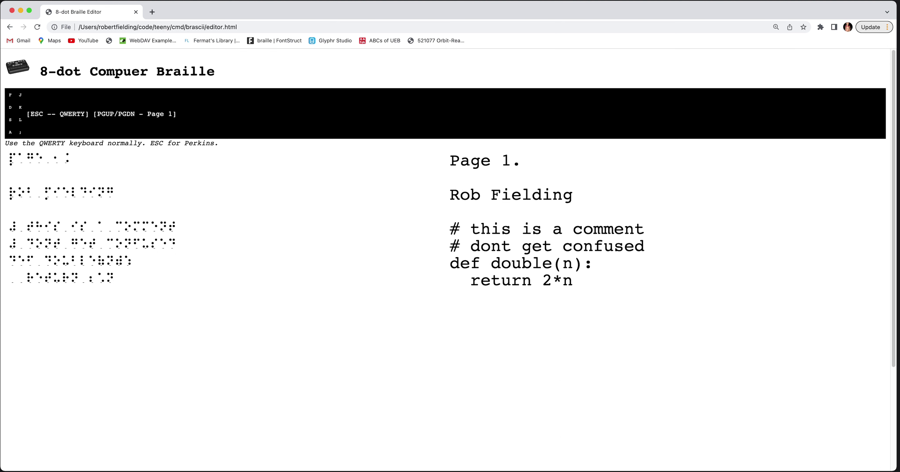
Step: Go to page 2, delete all of its existing text and enter the heading "Page 2."
{"action": "key", "text": "Page_Down"}
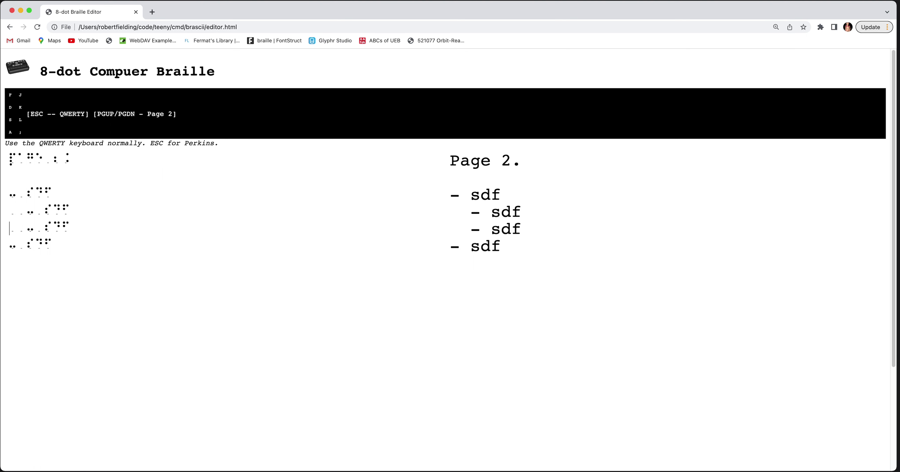
{"action": "key", "text": "super+Down"}
{"action": "key", "text": "shift+Up"}
{"action": "key", "text": "shift+Up"}
{"action": "key", "text": "shift+Up"}
{"action": "key", "text": "shift+Up"}
{"action": "key", "text": "shift+Up"}
{"action": "key", "text": "shift+Up"}
{"action": "key", "text": "BackSpace"}
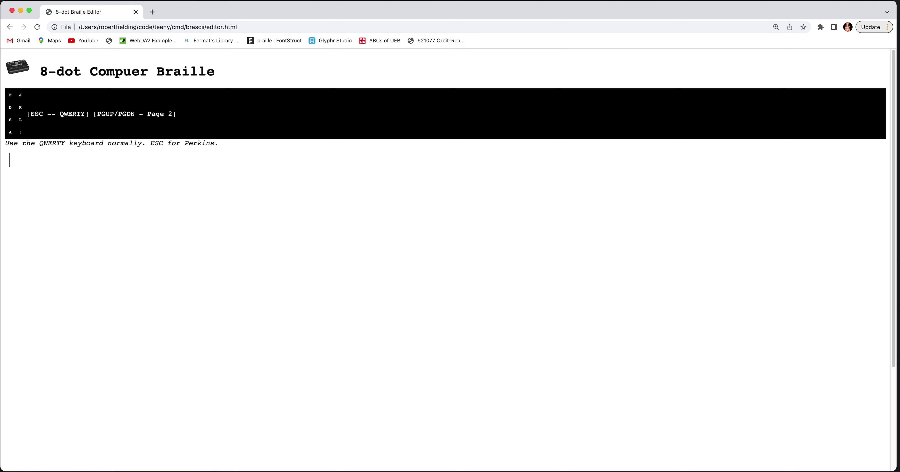
{"action": "type", "text": "Page 2."}
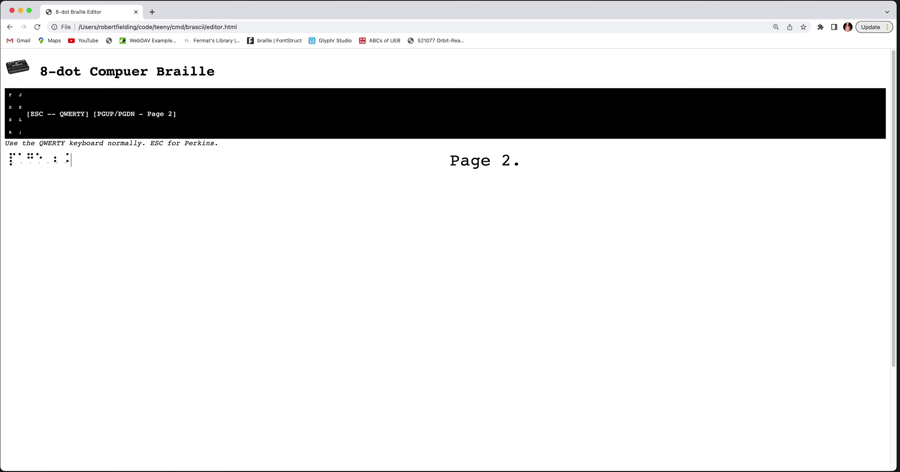
Step: Write the formula "f(x) := 3*x^2" below the heading on page 2, separated by an empty line
{"action": "key", "text": "Page_Down"}
{"action": "key", "text": "Page_Up"}
{"action": "key", "text": "Page_Up"}
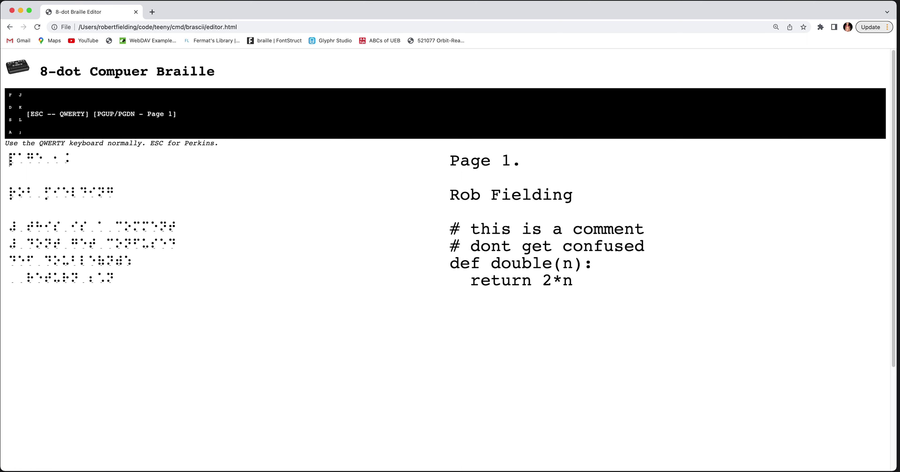
{"action": "key", "text": "Page_Down"}
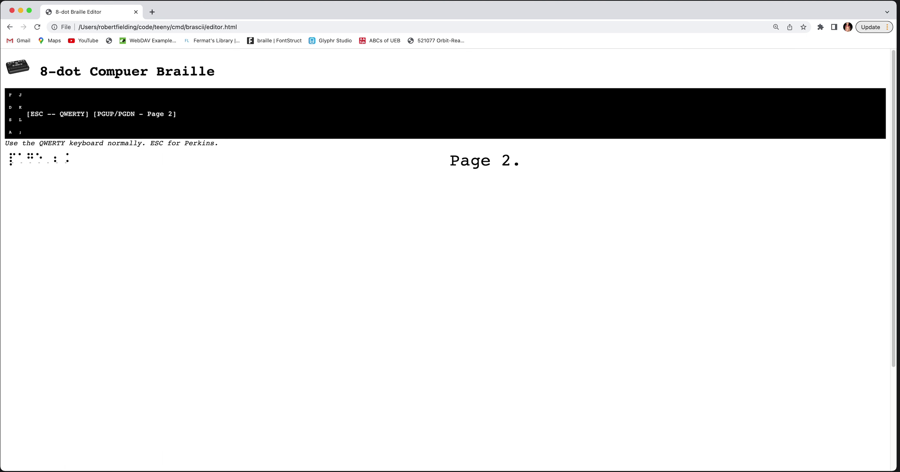
{"action": "type", "text": "f(x) := "}
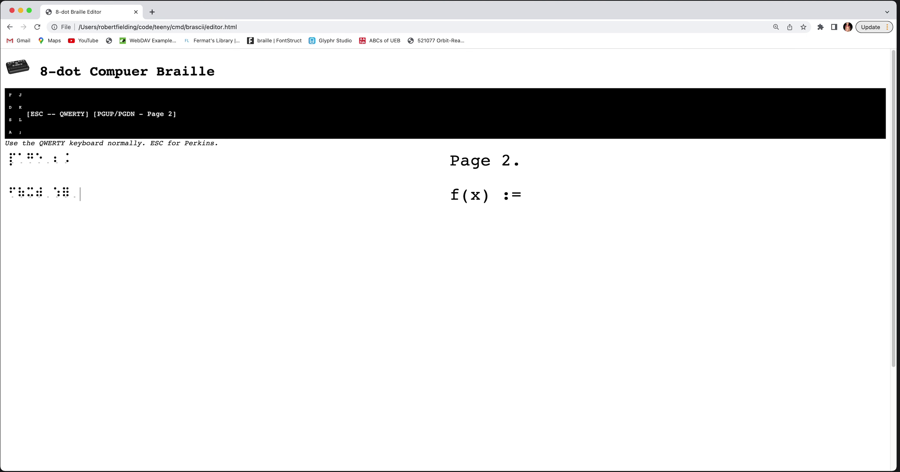
{"action": "type", "text": "3*x^2"}
Step: Select the braille formula cell by cell from just before its final 2 back to its start, and clear the selection
{"action": "key", "text": "Left"}
{"action": "key", "text": "Left"}
{"action": "key", "text": "Left"}
{"action": "key", "text": "Left"}
{"action": "key", "text": "Left"}
{"action": "key", "text": "Left"}
{"action": "key", "text": "Left"}
{"action": "key", "text": "Left"}
{"action": "key", "text": "Left"}
{"action": "key", "text": "Left"}
{"action": "key", "text": "Left"}
{"action": "double_click", "coordinate": [75, 160]}
{"action": "left_click", "coordinate": [125, 194]}
{"action": "key", "text": "shift+Left"}
{"action": "key", "text": "shift+Left"}
{"action": "key", "text": "shift+Left"}
{"action": "key", "text": "shift+Left"}
{"action": "key", "text": "shift+Left"}
{"action": "key", "text": "shift+Left"}
{"action": "key", "text": "shift+Left"}
{"action": "key", "text": "shift+Left"}
{"action": "key", "text": "shift+Left"}
{"action": "key", "text": "shift+Left"}
{"action": "key", "text": "shift+Left"}
{"action": "key", "text": "shift+Left"}
{"action": "key", "text": "shift+Left"}
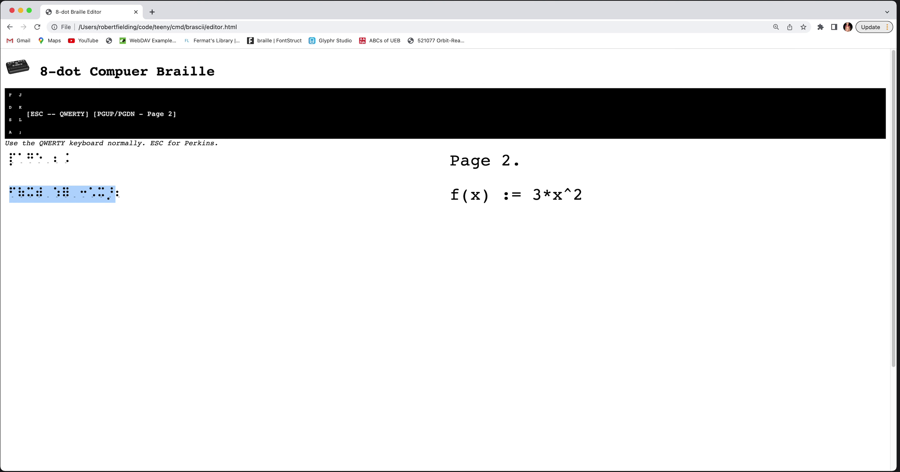
{"action": "key", "text": "Right"}
Step: Extend a selection from the end of the braille formula back to the end of the heading line, and clear it
{"action": "key", "text": "shift+Left"}
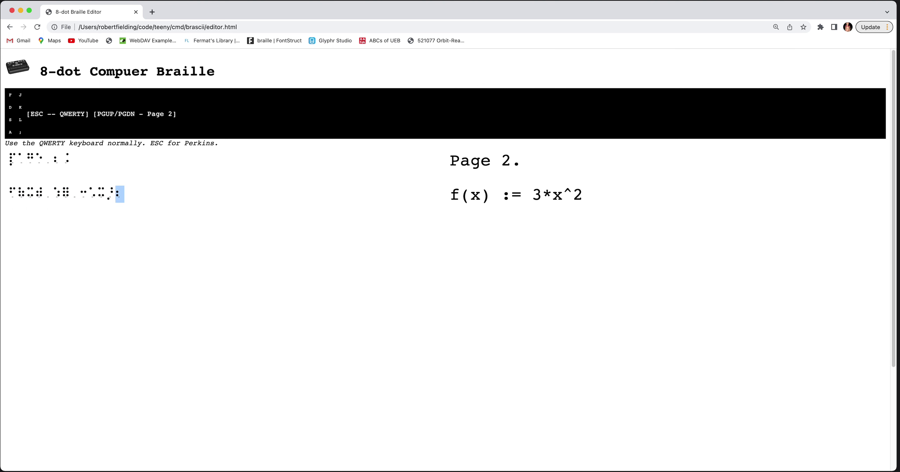
{"action": "key", "text": "shift+Left"}
{"action": "key", "text": "shift+Left"}
{"action": "key", "text": "shift+Left"}
{"action": "key", "text": "shift+Left"}
{"action": "key", "text": "shift+Left"}
{"action": "key", "text": "shift+Left"}
{"action": "key", "text": "shift+Left"}
{"action": "key", "text": "shift+Left"}
{"action": "key", "text": "shift+Left"}
{"action": "key", "text": "shift+Left"}
{"action": "key", "text": "shift+Left"}
{"action": "key", "text": "shift+Left"}
{"action": "key", "text": "shift+Left"}
{"action": "key", "text": "shift+Left"}
{"action": "key", "text": "shift+Left"}
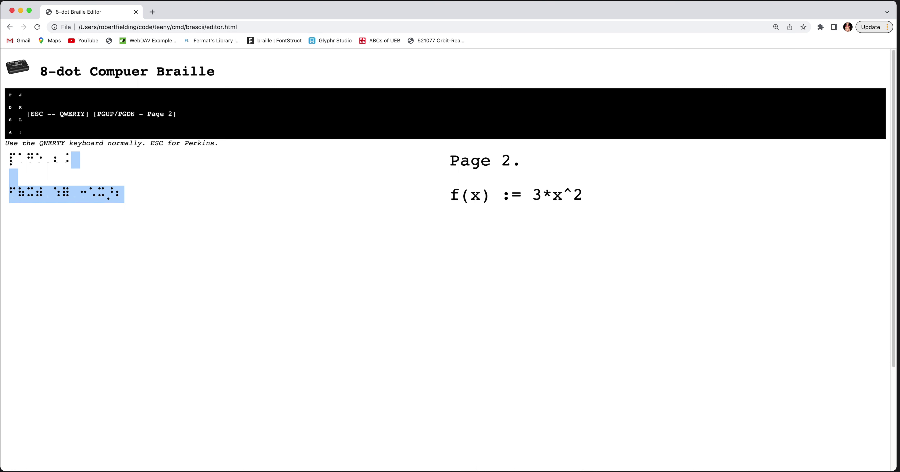
{"action": "key", "text": "Right"}
Step: Select only the complete braille formula backwards from its end, and return the cursor to the end of the line
{"action": "key", "text": "shift+Left"}
{"action": "key", "text": "shift+Left"}
{"action": "key", "text": "shift+Left"}
{"action": "key", "text": "shift+Left"}
{"action": "key", "text": "shift+Left"}
{"action": "key", "text": "shift+Left"}
{"action": "key", "text": "shift+Left"}
{"action": "key", "text": "shift+Left"}
{"action": "key", "text": "shift+Left"}
{"action": "key", "text": "shift+Left"}
{"action": "key", "text": "shift+Left"}
{"action": "key", "text": "shift+Left"}
{"action": "key", "text": "shift+Left"}
{"action": "key", "text": "Right"}
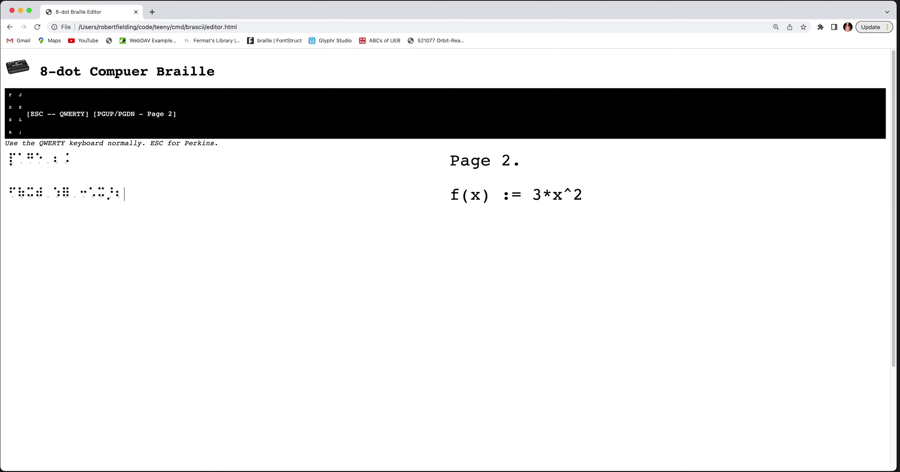
{"action": "key", "text": "Page_Down"}
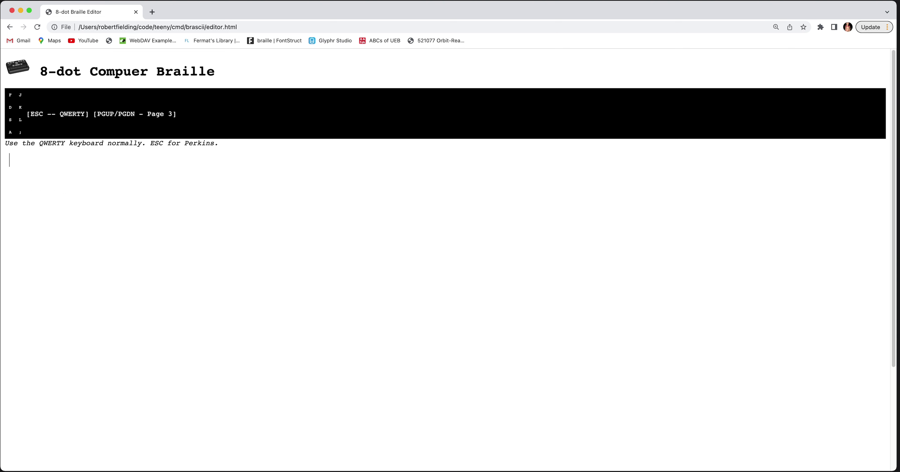
{"action": "key", "text": "Page_Up"}
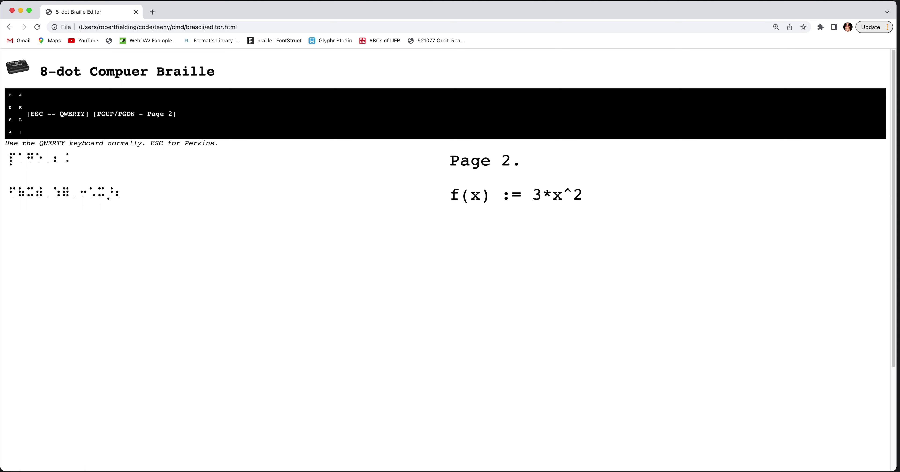
{"action": "double_click", "coordinate": [3, 67]}
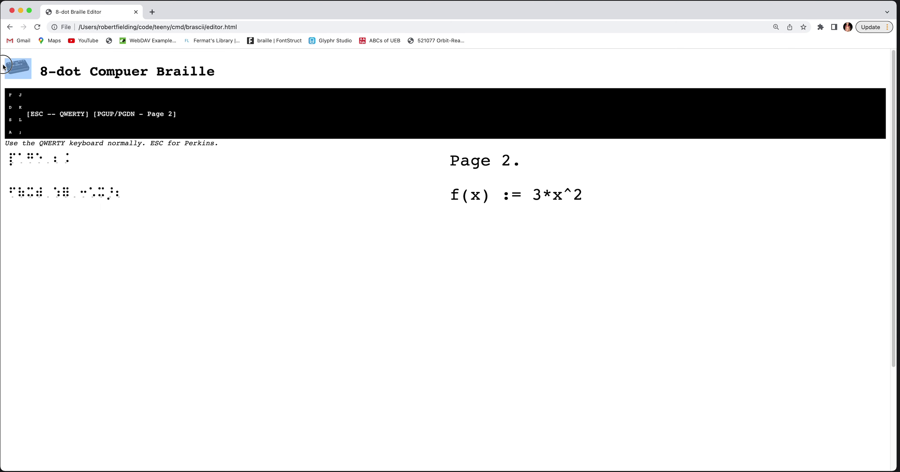
{"action": "left_click", "coordinate": [54, 78]}
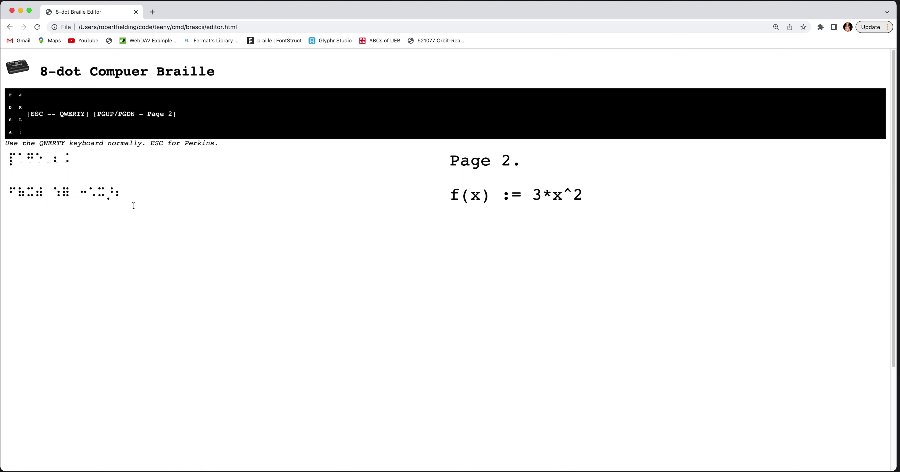
Step: Add the lines asd, fasd, fasd, fasd, fas, df, asdf and asdf below the formula on page 2
{"action": "left_click", "coordinate": [138, 198]}
{"action": "type", "text": "asd fasd fasd fasd fasd fas df asdf asdf"}
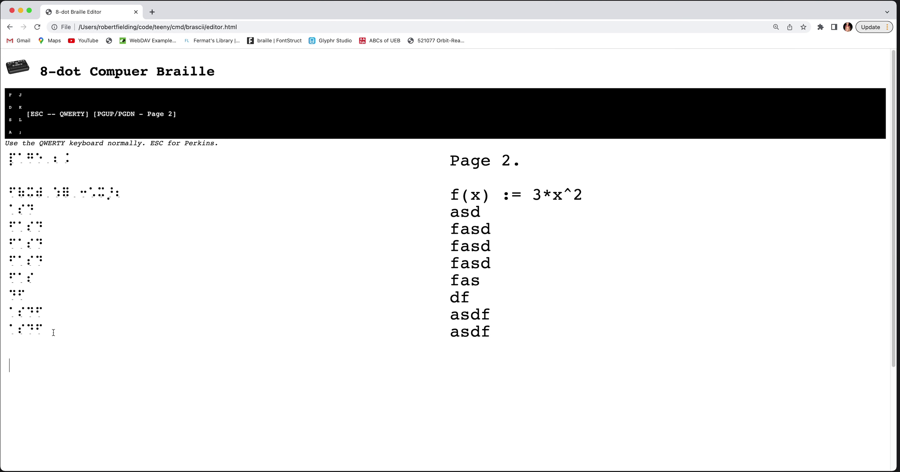
{"action": "left_click_drag", "start_coordinate": [51, 332], "coordinate": [31, 328]}
{"action": "left_click", "coordinate": [40, 328]}
{"action": "left_click", "coordinate": [56, 327]}
{"action": "type", "text": "f"}
{"action": "key", "text": "BackSpace"}
{"action": "key", "text": "Return"}
{"action": "type", "text": "f"}
{"action": "key", "text": "BackSpace"}
Step: Change to Perkins braille entry and enter "a`" on the last line of page 2
{"action": "key", "text": "Escape"}
{"action": "key", "text": "f"}
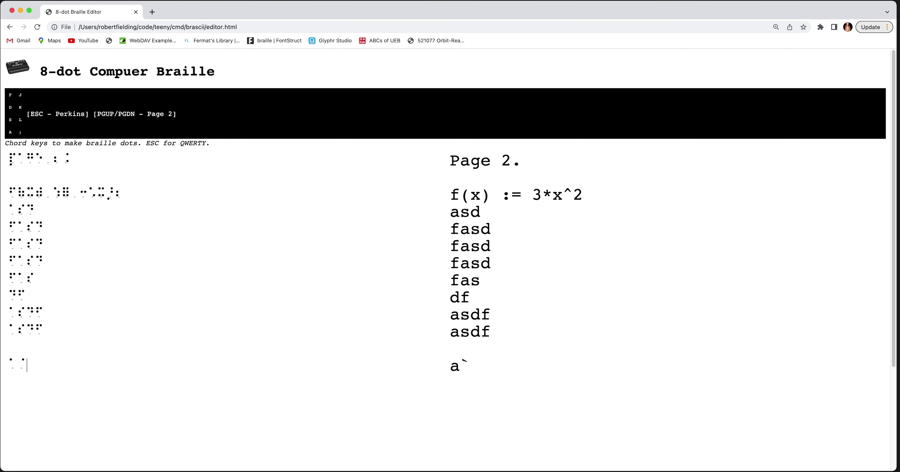
Step: Continue the last line of page 2 with Perkins chords so it reads a`1"`,'=a`
{"action": "key", "text": "d"}
{"action": "key", "text": "j"}
{"action": "key", "text": "s"}
{"action": "left_click", "coordinate": [62, 365]}
{"action": "key", "text": "f+d+s+j+k+l"}
{"action": "key", "text": "f"}
{"action": "key", "text": "j"}
Step: Select the text of the last line on page 2, and extend the braille selection up to the Page 2 heading
{"action": "left_click_drag", "start_coordinate": [578, 368], "coordinate": [446, 372]}
{"action": "left_click", "coordinate": [370, 350]}
{"action": "double_click", "coordinate": [9, 363]}
{"action": "triple_click", "coordinate": [11, 371]}
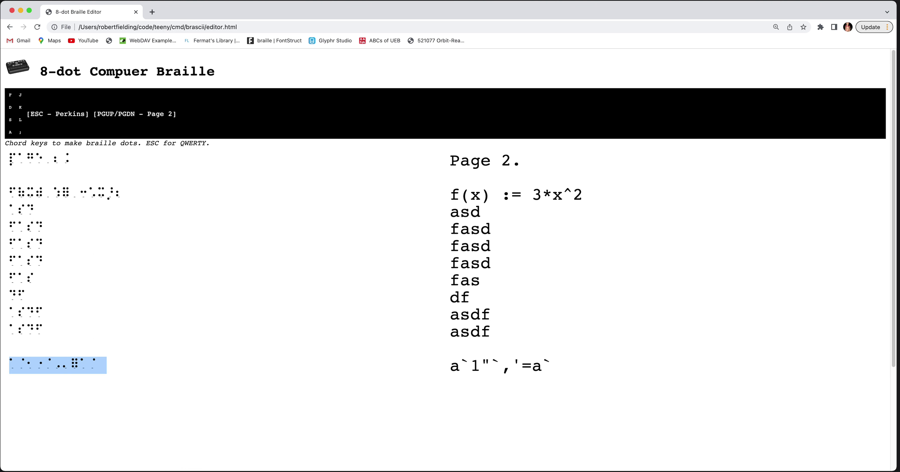
{"action": "left_click_drag", "start_coordinate": [10, 371], "coordinate": [9, 158]}
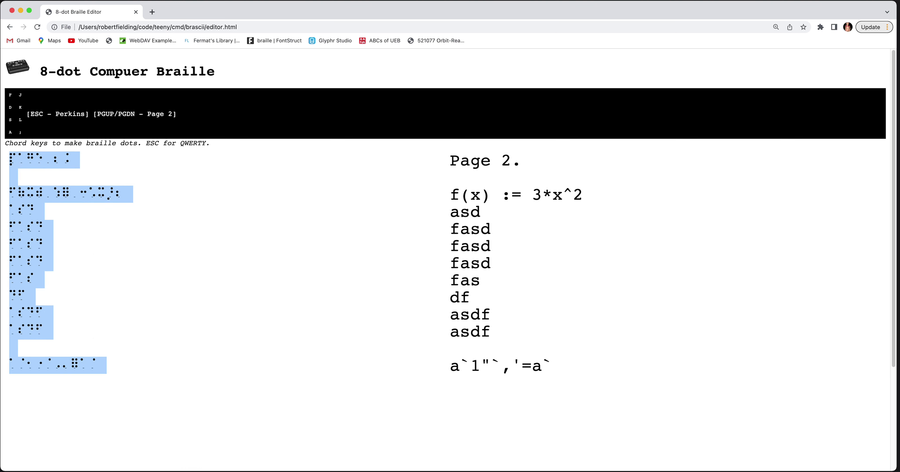
Step: Select all of page 2 from its first character down through the last line and delete it
{"action": "key", "text": "f"}
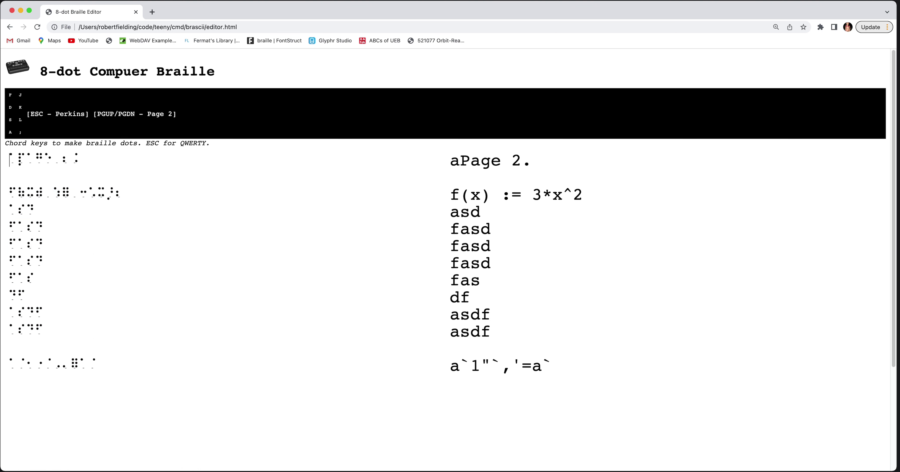
{"action": "key", "text": "shift+Down"}
{"action": "key", "text": "shift+Down"}
{"action": "key", "text": "shift+Down"}
{"action": "key", "text": "shift+Down"}
{"action": "key", "text": "shift+Down"}
{"action": "key", "text": "shift+Down"}
{"action": "key", "text": "shift+Down"}
{"action": "key", "text": "shift+Down"}
{"action": "key", "text": "shift+Down"}
{"action": "key", "text": "shift+Down"}
{"action": "key", "text": "shift+Down"}
{"action": "key", "text": "shift+Down"}
{"action": "key", "text": "shift+Down"}
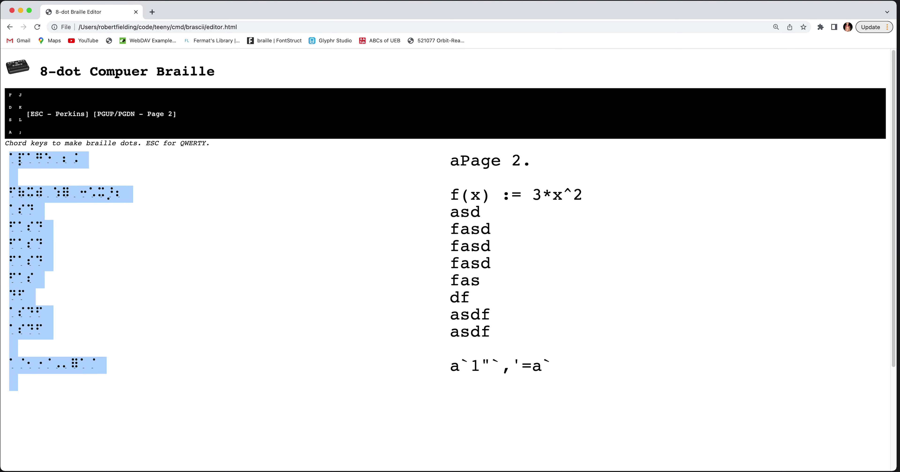
{"action": "key", "text": "BackSpace"}
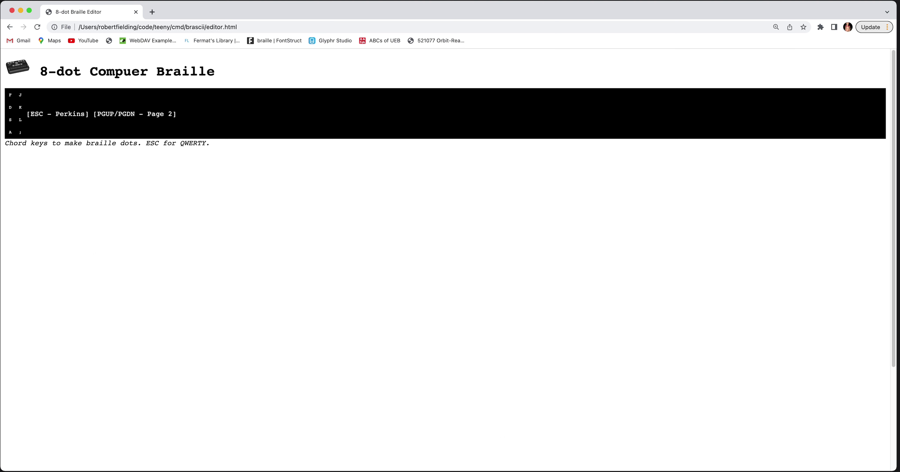
{"action": "key", "text": "s+k+l"}
{"action": "key", "text": "f+s+j+l"}
{"action": "key", "text": "d+s"}
{"action": "key", "text": "d+k"}
{"action": "key", "text": "d+k+l"}
{"action": "key", "text": "d+s"}
{"action": "key", "text": "d+k"}
{"action": "key", "text": "d+k+l"}
{"action": "key", "text": "d+s"}
{"action": "key", "text": "d+k"}
{"action": "key", "text": "d+k+l"}
{"action": "key", "text": "d+s"}
{"action": "key", "text": "d+k"}
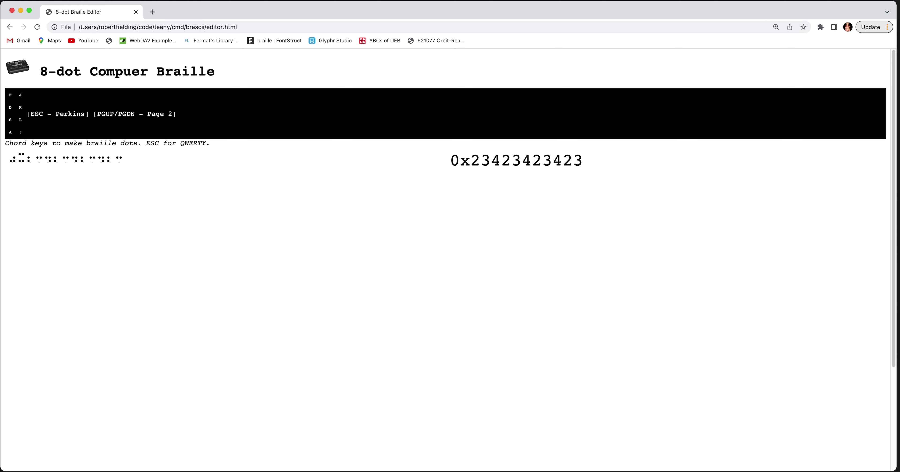
Step: Append abg to the hexadecimal number on the first line, deleting the mis-entered characters
{"action": "key", "text": "d+s+l"}
{"action": "key", "text": "f"}
{"action": "key", "text": "BackSpace"}
{"action": "key", "text": "BackSpace"}
{"action": "key", "text": "BackSpace"}
{"action": "key", "text": "f"}
{"action": "key", "text": "j"}
{"action": "key", "text": "BackSpace"}
{"action": "key", "text": "d"}
{"action": "key", "text": "BackSpace"}
{"action": "key", "text": "f+d"}
{"action": "key", "text": "f+d+j+k"}
Step: Change to QWERTY entry and enter 0x2347d778927389f789 on a line below the first number
{"action": "key", "text": "Left"}
{"action": "key", "text": "Left"}
{"action": "key", "text": "Left"}
{"action": "key", "text": "Escape"}
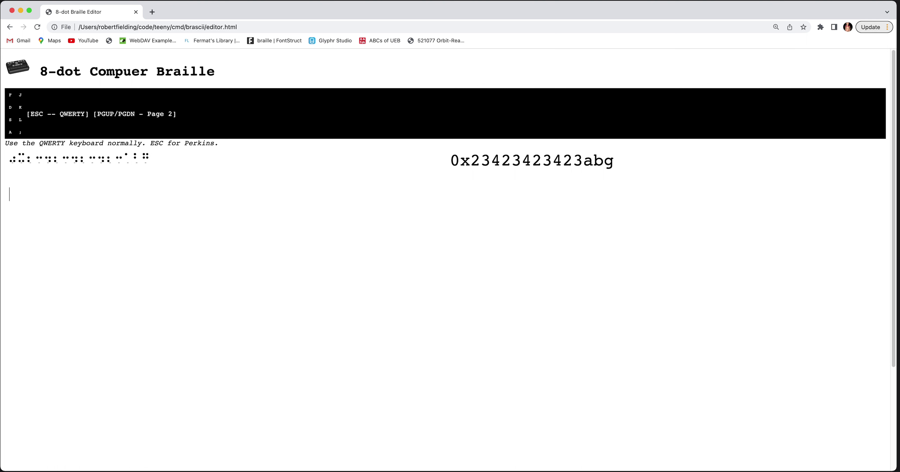
{"action": "type", "text": "0x2347d778927"}
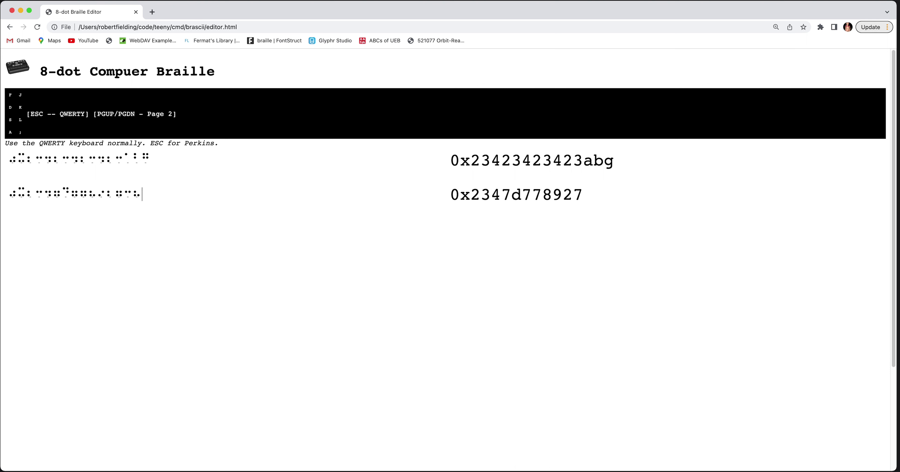
{"action": "type", "text": "389f789"}
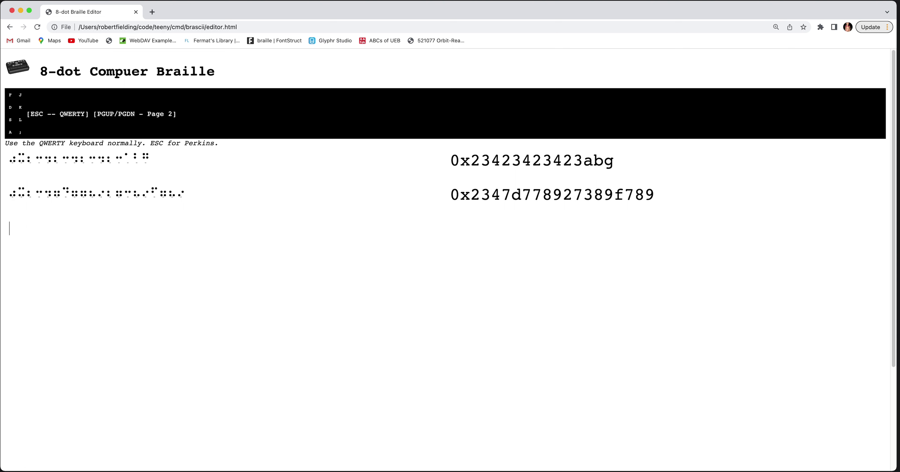
Step: Start a third line with # and try the letters f and d after it, deleting each one
{"action": "key", "text": "Return"}
{"action": "type", "text": "#"}
{"action": "type", "text": "f"}
{"action": "key", "text": "BackSpace"}
{"action": "type", "text": "f"}
{"action": "key", "text": "BackSpace"}
{"action": "type", "text": "`f"}
{"action": "key", "text": "BackSpace"}
{"action": "type", "text": "d"}
{"action": "key", "text": "BackSpace"}
{"action": "type", "text": "d"}
{"action": "key", "text": "BackSpace"}
{"action": "key", "text": "BackSpace"}
{"action": "type", "text": "d"}
{"action": "key", "text": "BackSpace"}
Step: Change to Perkins braille entry and add 1, # and a after the # on the third line
{"action": "key", "text": "Escape"}
{"action": "key", "text": "d"}
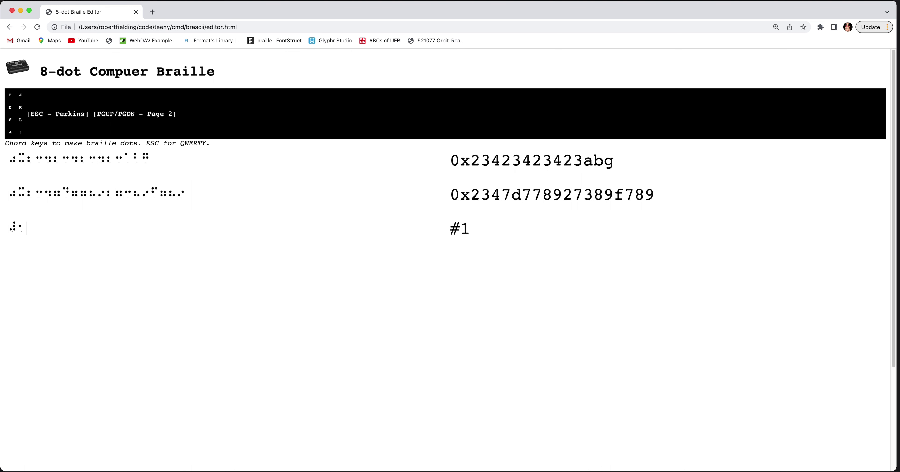
{"action": "key", "text": "s+j+k+l"}
{"action": "key", "text": "f"}
Step: Select the three lines of page 2 upwards from the end and delete them
{"action": "key", "text": "shift+Up"}
{"action": "key", "text": "shift+Up"}
{"action": "key", "text": "shift+Up"}
{"action": "key", "text": "BackSpace"}
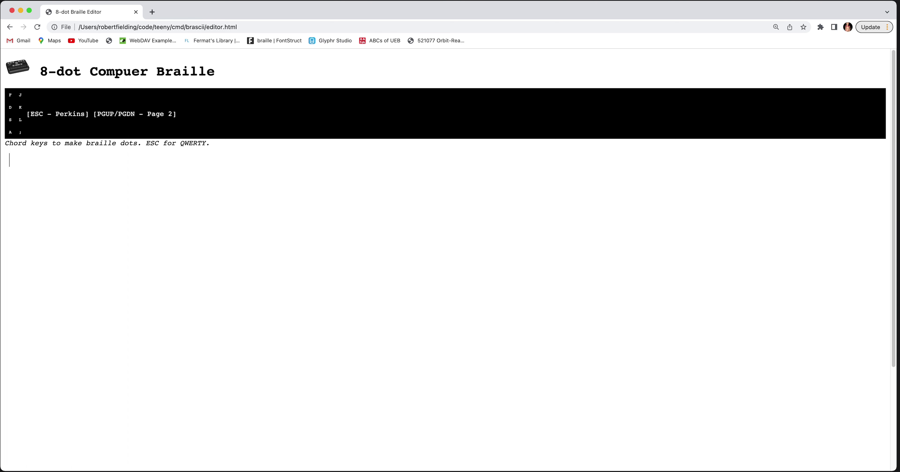
Step: Change to QWERTY entry and add bash>, <html> and 4+5 = 9 on page 2
{"action": "key", "text": "a"}
{"action": "key", "text": "BackSpace"}
{"action": "key", "text": "Escape"}
{"action": "type", "text": "bash>"}
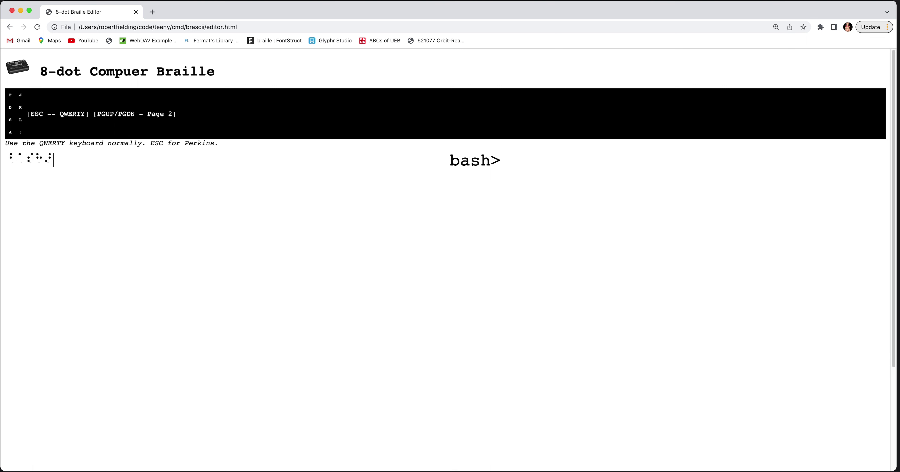
{"action": "key", "text": "Return"}
{"action": "type", "text": "<html>"}
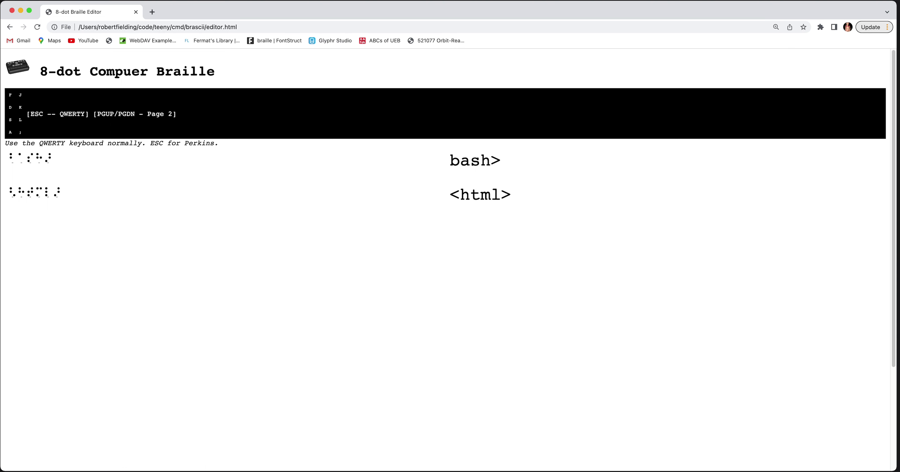
{"action": "type", "text": "4+5 = 9"}
{"action": "key", "text": "Left"}
{"action": "key", "text": "Left"}
Step: Page back and forth through pages 1 to 3 and return to page 1
{"action": "key", "text": "Page_Up"}
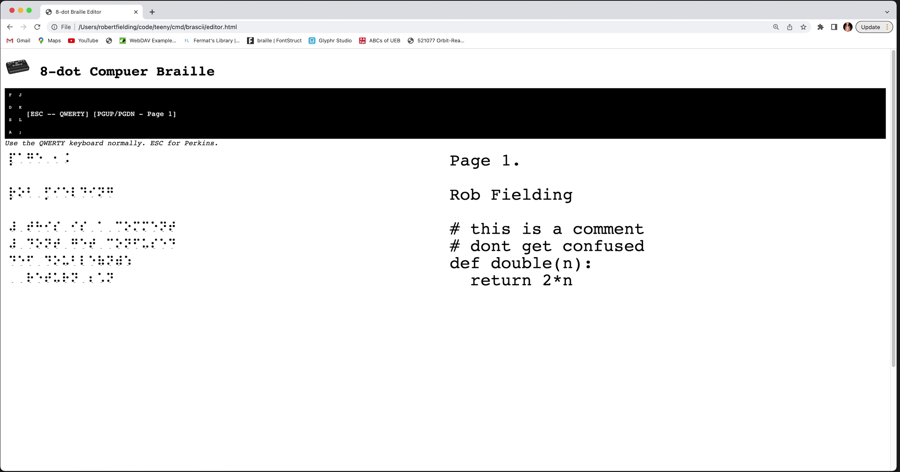
{"action": "key", "text": "Page_Up"}
{"action": "key", "text": "Page_Down"}
{"action": "key", "text": "Page_Down"}
{"action": "key", "text": "Page_Down"}
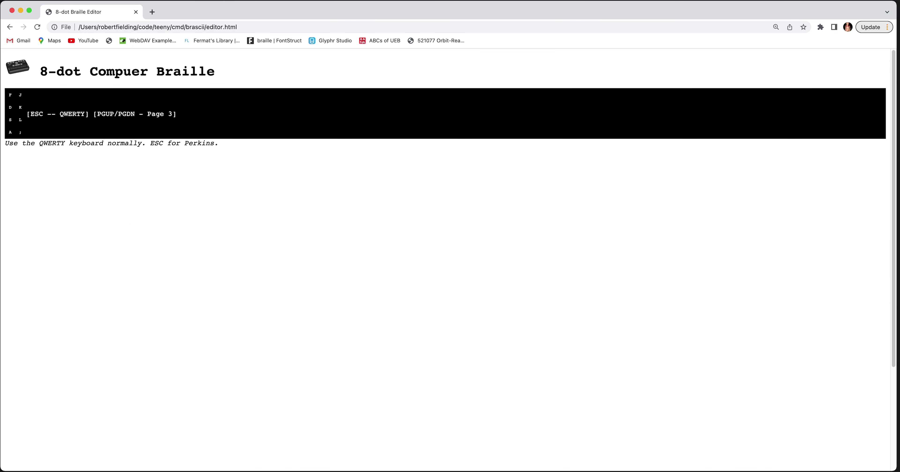
{"action": "key", "text": "Page_Up"}
{"action": "key", "text": "Page_Up"}
{"action": "key", "text": "Page_Up"}
{"action": "key", "text": "Page_Down"}
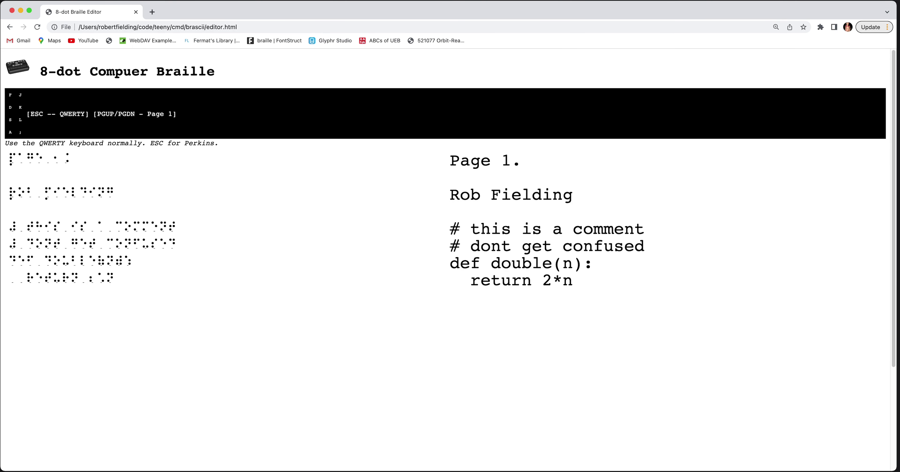
Step: Toggle between Perkins and QWERTY entry, ending in Perkins mode on page 1
{"action": "key", "text": "Escape"}
{"action": "key", "text": "Escape"}
{"action": "key", "text": "Escape"}
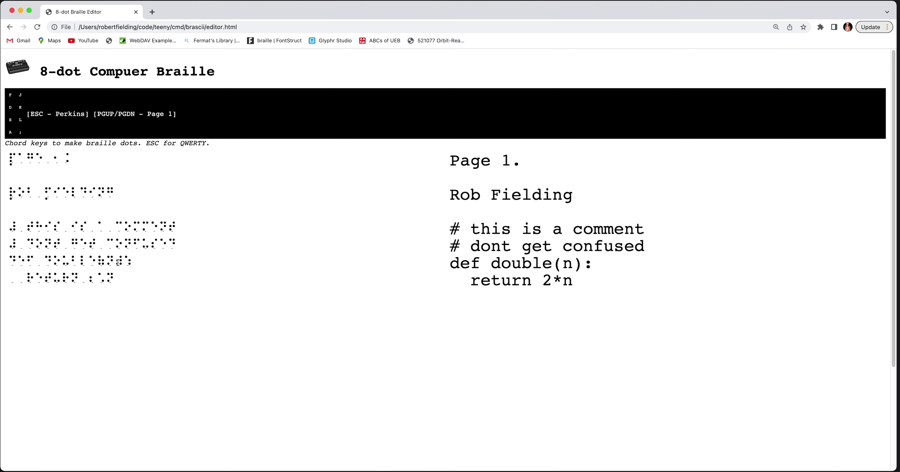
Step: Select the braille for the def double(n): line, the second comment and all of page 1 in turn, and clear the selection
{"action": "left_click_drag", "start_coordinate": [138, 262], "coordinate": [3, 258]}
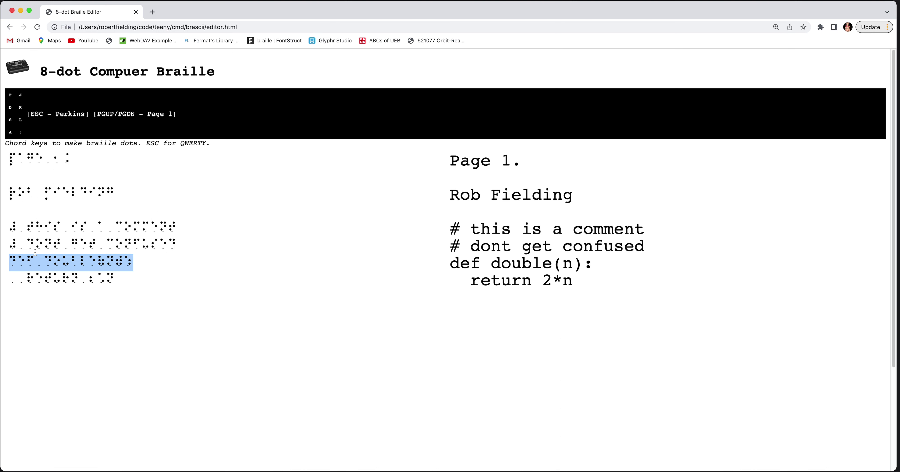
{"action": "mouse_move", "coordinate": [34, 73]}
{"action": "left_mouse_down"}
{"action": "mouse_move", "coordinate": [23, 76]}
{"action": "mouse_move", "coordinate": [33, 76]}
{"action": "left_mouse_up"}
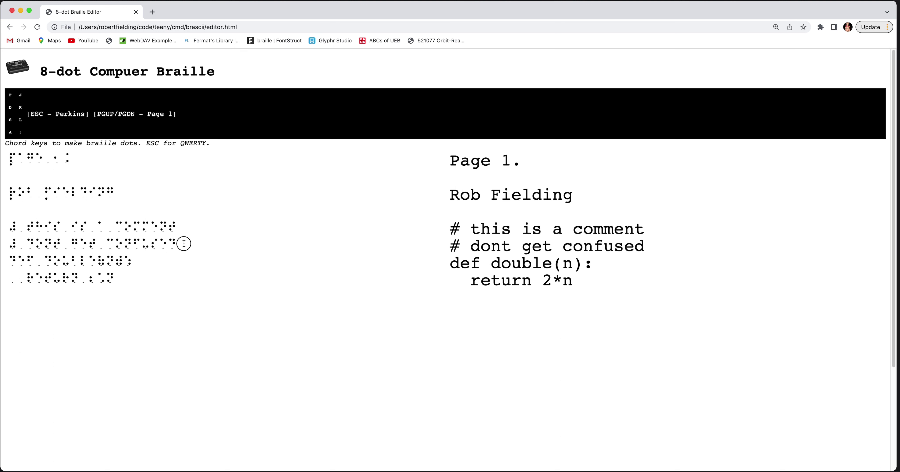
{"action": "left_click_drag", "start_coordinate": [183, 242], "coordinate": [3, 241]}
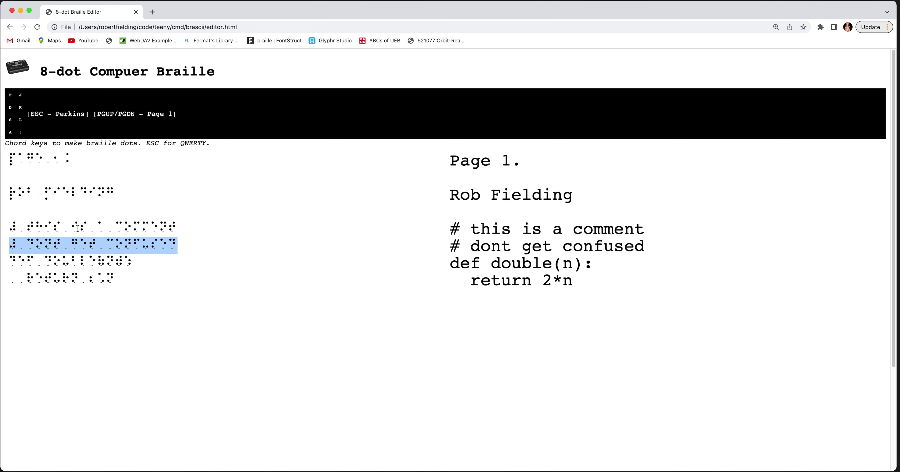
{"action": "left_click_drag", "start_coordinate": [115, 280], "coordinate": [1, 158]}
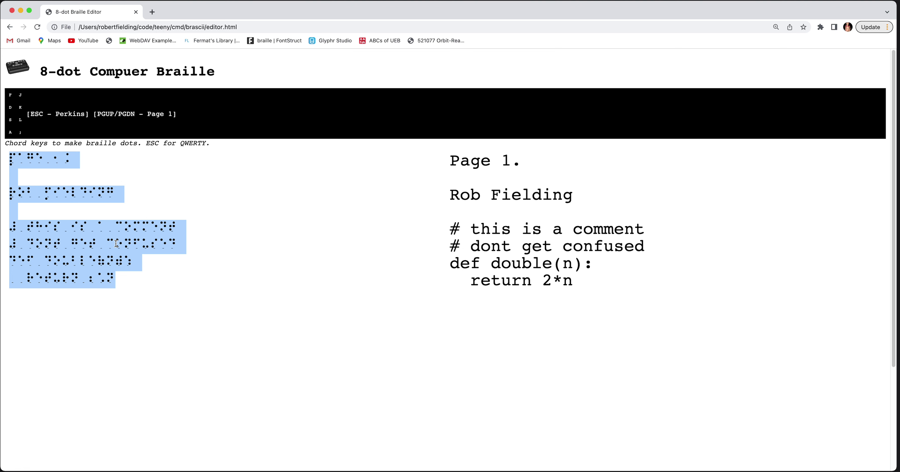
{"action": "key", "text": "Right"}
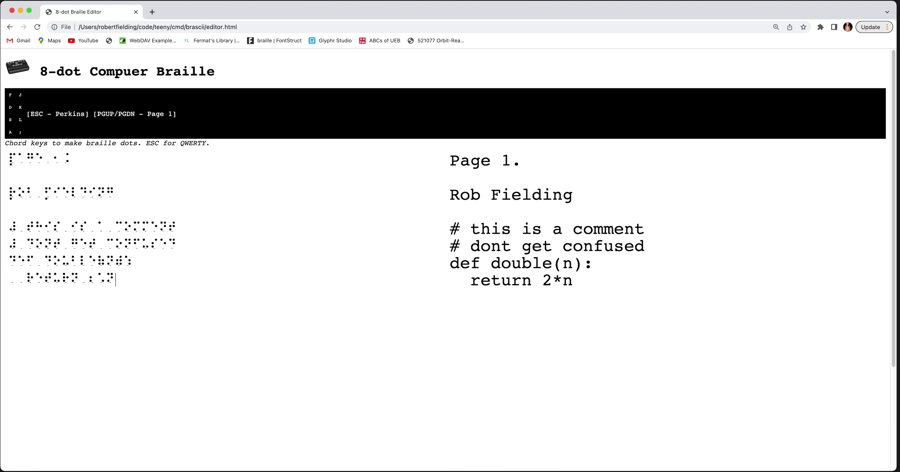
Step: Select individual braille characters within the return 2*n line in both directions, and return the cursor to the line's end
{"action": "key", "text": "shift+Left"}
{"action": "key", "text": "shift+Left"}
{"action": "key", "text": "shift+Left"}
{"action": "key", "text": "Left"}
{"action": "key", "text": "Left"}
{"action": "key", "text": "shift+Right"}
{"action": "key", "text": "Left"}
{"action": "key", "text": "Left"}
{"action": "key", "text": "Left"}
{"action": "key", "text": "Left"}
{"action": "key", "text": "Left"}
{"action": "key", "text": "Left"}
{"action": "key", "text": "Left"}
{"action": "key", "text": "shift+Right"}
{"action": "key", "text": "Right"}
{"action": "key", "text": "Right"}
{"action": "key", "text": "Right"}
{"action": "key", "text": "Right"}
{"action": "key", "text": "Right"}
{"action": "key", "text": "Right"}
{"action": "key", "text": "Right"}
Step: Extend a selection upwards from the end of page 1 and delete everything below the Page 1 heading
{"action": "key", "text": "shift+Up"}
{"action": "key", "text": "shift+Up"}
{"action": "key", "text": "shift+Up"}
{"action": "key", "text": "shift+Up"}
{"action": "key", "text": "shift+Up"}
{"action": "key", "text": "shift+Up"}
{"action": "key", "text": "shift+Up"}
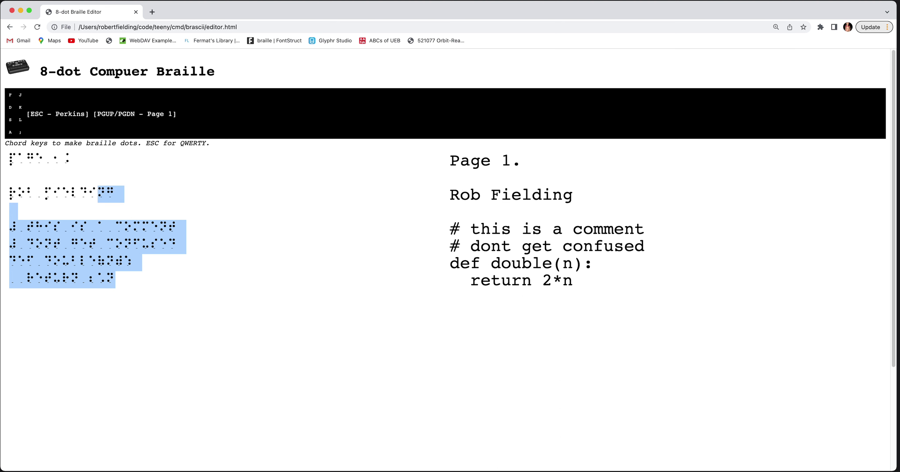
{"action": "key", "text": "BackSpace"}
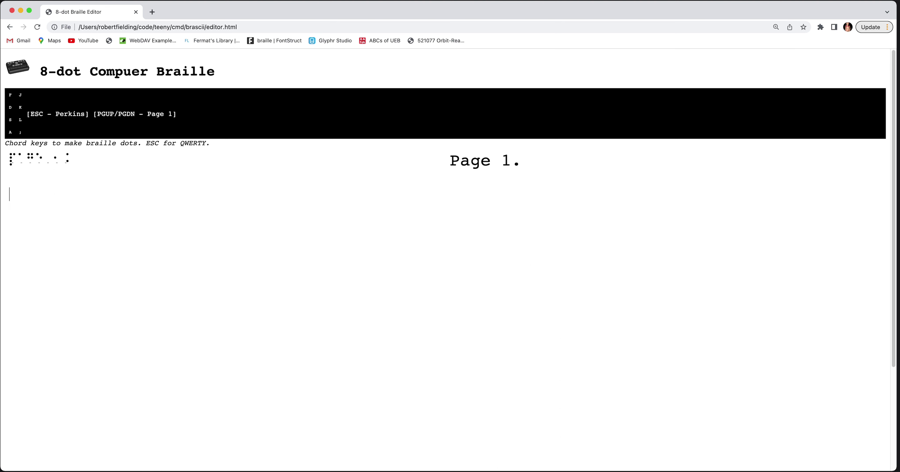
Step: Enter the lines L and L=pll`--x? below the Page 1 heading using Perkins chords
{"action": "key", "text": "Return"}
{"action": "key", "text": "a+s+d+f"}
{"action": "key", "text": "Return"}
{"action": "key", "text": "a+s+d+f"}
{"action": "key", "text": "s+d+f+j+k+l"}
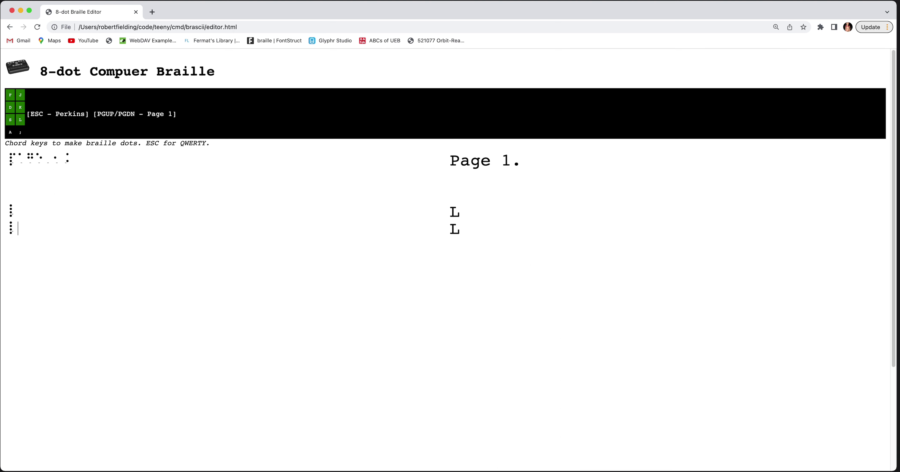
{"action": "key", "text": "s+d+f+j"}
{"action": "key", "text": "s+d+f"}
{"action": "key", "text": "s+d+f"}
{"action": "key", "text": "j"}
{"action": "key", "text": "s+l"}
{"action": "key", "text": "s+l"}
{"action": "key", "text": "f+s+j+l"}
{"action": "key", "text": "f+j+k+l"}
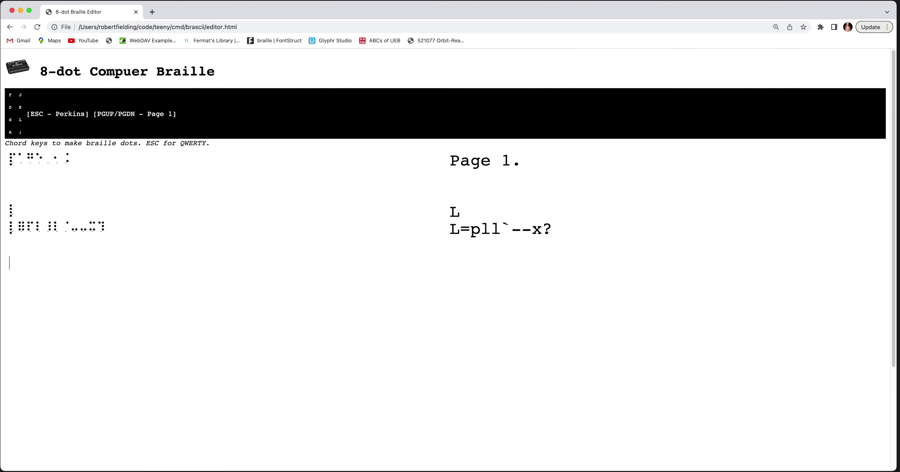
Step: Enter a new line of braille cells on page 1 that includes =, the full eight-dot cell ÿ, ½ and Q
{"action": "key", "text": "Return"}
{"action": "key", "text": "s+d+f+j+k+l"}
{"action": "key", "text": "a+s+d+f+j+k+l+semicolon"}
{"action": "key", "text": "j+k+l+semicolon"}
{"action": "key", "text": "a+s+d+f+j+k+l+semicolon"}
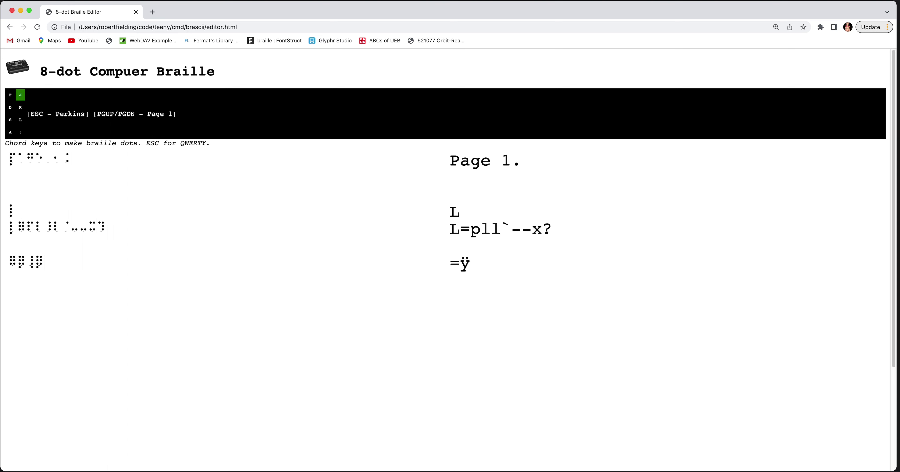
{"action": "key", "text": "d+f+j+k+l+semicolon"}
{"action": "key", "text": "a+s+d+f+j+k"}
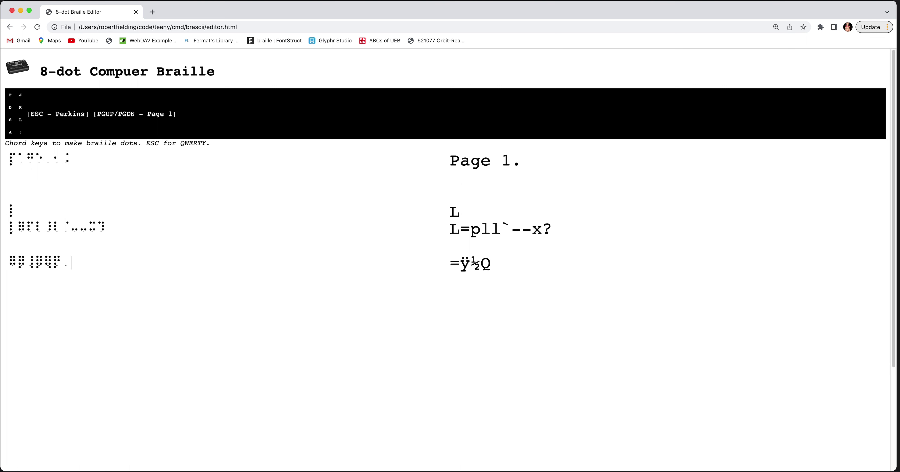
Step: Delete every braille line below the Page 1 heading
{"action": "key", "text": "a"}
{"action": "key", "text": "Return"}
{"action": "key", "text": "BackSpace"}
{"action": "key", "text": "BackSpace"}
{"action": "key", "text": "BackSpace"}
{"action": "key", "text": "BackSpace"}
{"action": "key", "text": "BackSpace"}
{"action": "key", "text": "BackSpace"}
{"action": "key", "text": "BackSpace"}
{"action": "key", "text": "BackSpace"}
{"action": "key", "text": "BackSpace"}
{"action": "key", "text": "BackSpace"}
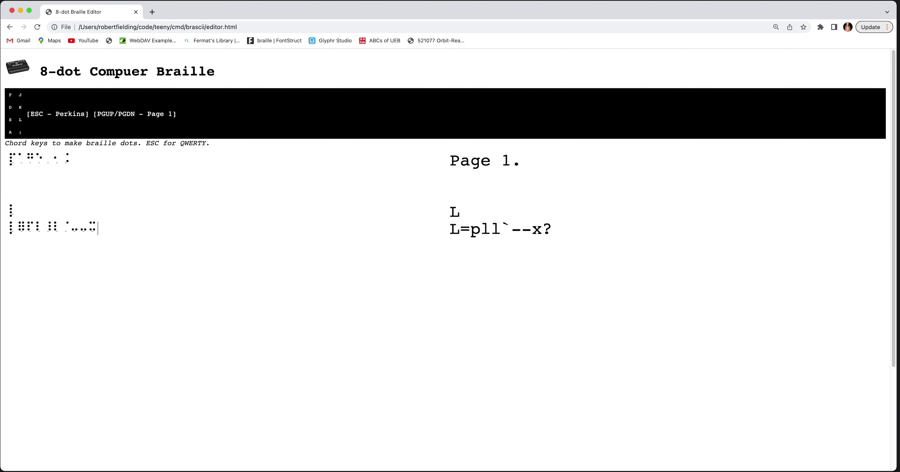
{"action": "key", "text": "BackSpace"}
{"action": "key", "text": "BackSpace"}
{"action": "key", "text": "BackSpace"}
{"action": "key", "text": "BackSpace"}
{"action": "key", "text": "BackSpace"}
{"action": "key", "text": "BackSpace"}
{"action": "key", "text": "BackSpace"}
{"action": "key", "text": "BackSpace"}
{"action": "key", "text": "BackSpace"}
{"action": "key", "text": "BackSpace"}
{"action": "key", "text": "BackSpace"}
{"action": "key", "text": "BackSpace"}
{"action": "key", "text": "BackSpace"}
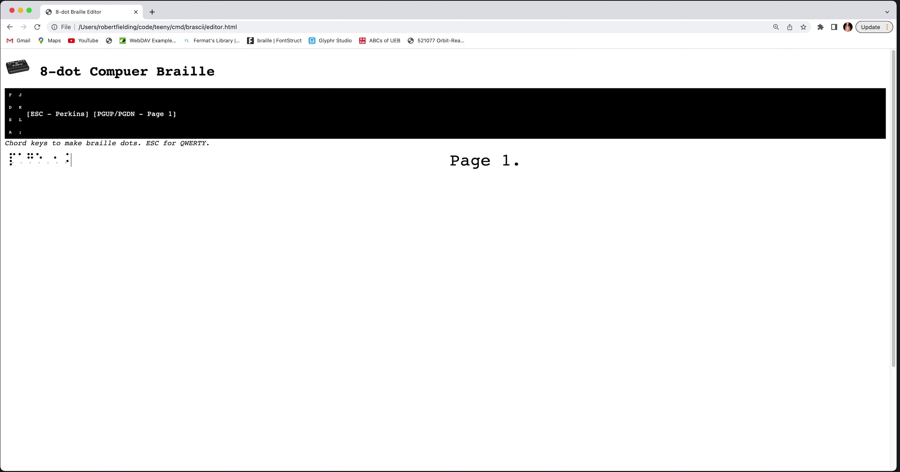
Step: Enter the cells =€. followed by the author's full name on a new line below the Page 1 heading using Perkins chords
{"action": "key", "text": "s+d+f+j+k+l"}
{"action": "key", "text": "a+semicolon"}
{"action": "type", "text": "asdfjkl;"}
{"action": "key", "text": "shift+Left"}
{"action": "key", "text": "Right"}
{"action": "type", "text": "jl  fdskafskfd"}
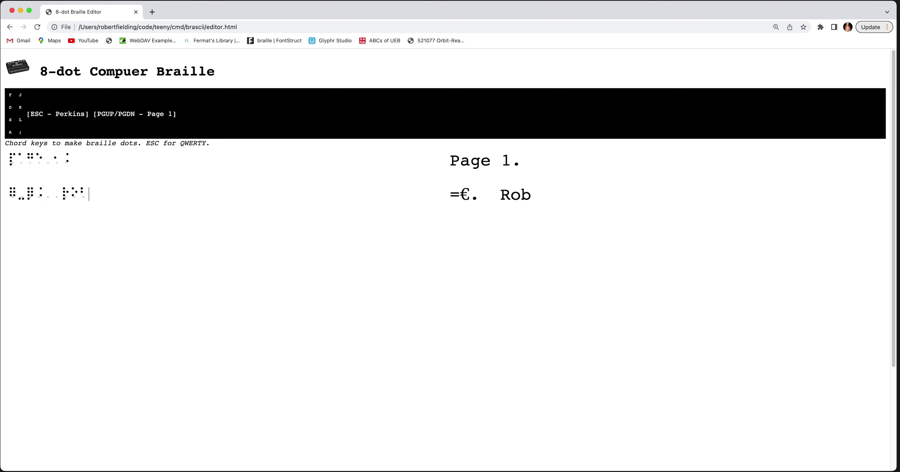
{"action": "type", "text": " fdjfklfdsdjfsjkfdjk"}
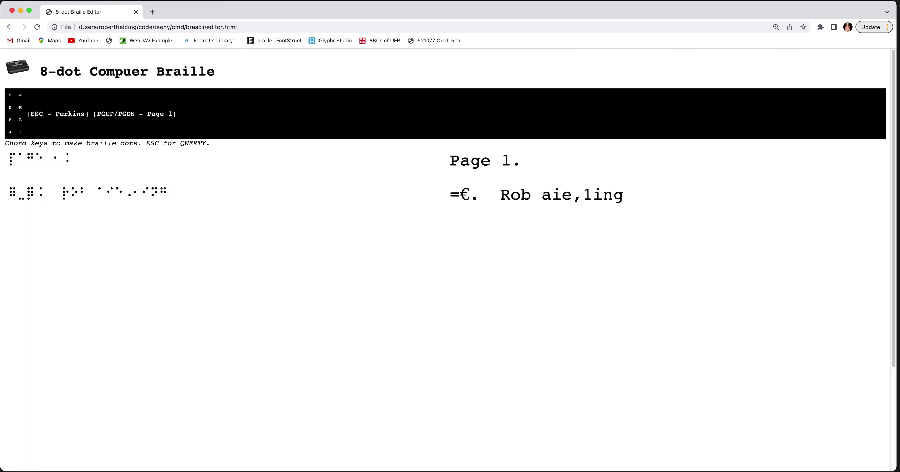
Step: Delete the name after =€. and switch the editor to QWERTY mode
{"action": "key", "text": "BackSpace"}
{"action": "key", "text": "BackSpace"}
{"action": "key", "text": "BackSpace"}
{"action": "key", "text": "BackSpace"}
{"action": "key", "text": "BackSpace"}
{"action": "key", "text": "BackSpace"}
{"action": "key", "text": "BackSpace"}
{"action": "key", "text": "BackSpace"}
{"action": "key", "text": "BackSpace"}
{"action": "key", "text": "Escape"}
{"action": "key", "text": "BackSpace"}
{"action": "key", "text": "BackSpace"}
{"action": "key", "text": "BackSpace"}
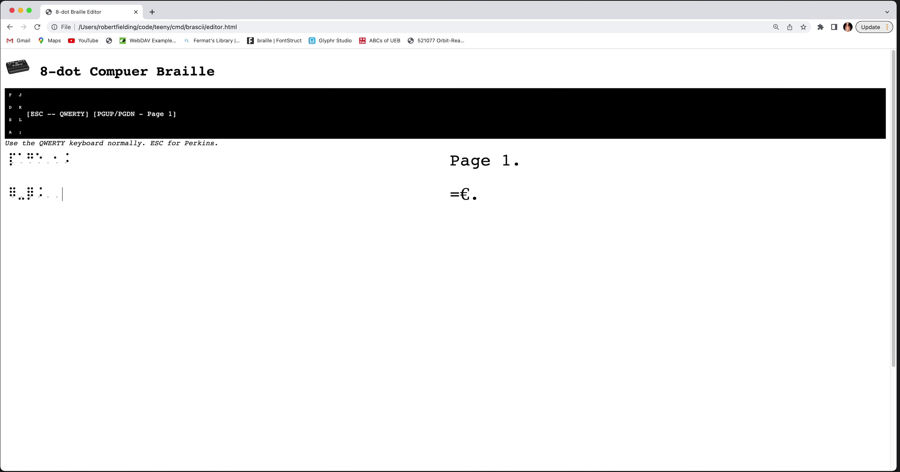
Step: Enter the author's name in lowercase after =€. in QWERTY mode and delete it again
{"action": "type", "text": "rob fielding"}
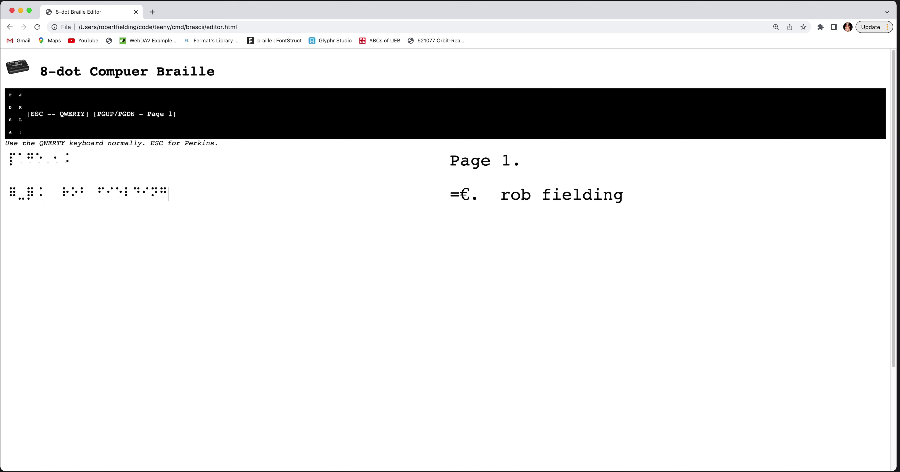
{"action": "key", "text": "BackSpace"}
{"action": "key", "text": "BackSpace"}
{"action": "key", "text": "BackSpace"}
{"action": "key", "text": "BackSpace"}
{"action": "key", "text": "BackSpace"}
{"action": "key", "text": "BackSpace"}
{"action": "key", "text": "BackSpace"}
{"action": "key", "text": "BackSpace"}
{"action": "key", "text": "BackSpace"}
{"action": "key", "text": "BackSpace"}
{"action": "key", "text": "BackSpace"}
{"action": "key", "text": "BackSpace"}
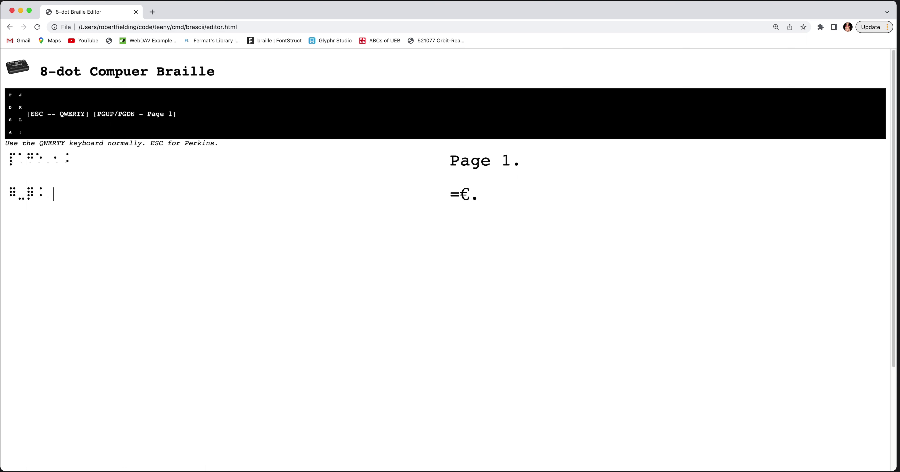
{"action": "type", "text": ".rob"}
{"action": "key", "text": "BackSpace"}
{"action": "key", "text": "BackSpace"}
{"action": "key", "text": "BackSpace"}
Step: Enter the author's full name in lowercase after =€. with a comma cell before each word, switching between Perkins and QWERTY modes
{"action": "key", "text": "Escape"}
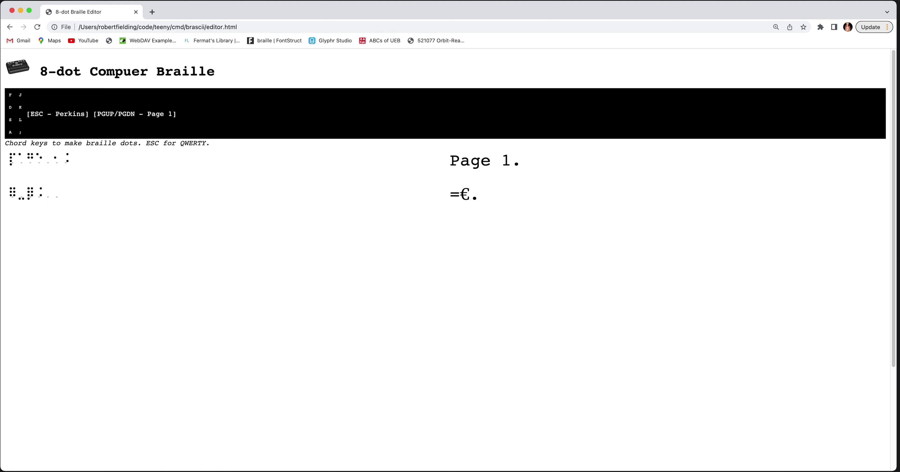
{"action": "key", "text": "l"}
{"action": "key", "text": "Escape"}
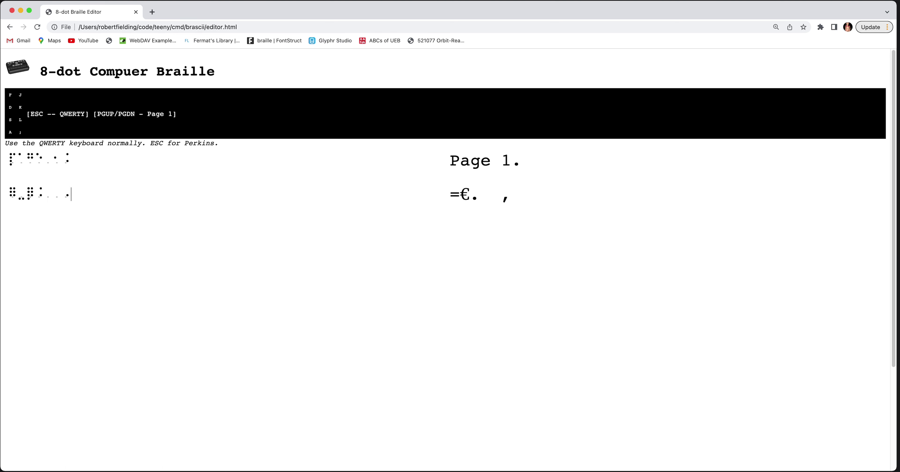
{"action": "type", "text": "rob"}
{"action": "key", "text": "Escape"}
{"action": "key", "text": "Escape"}
{"action": "type", "text": ",fielding"}
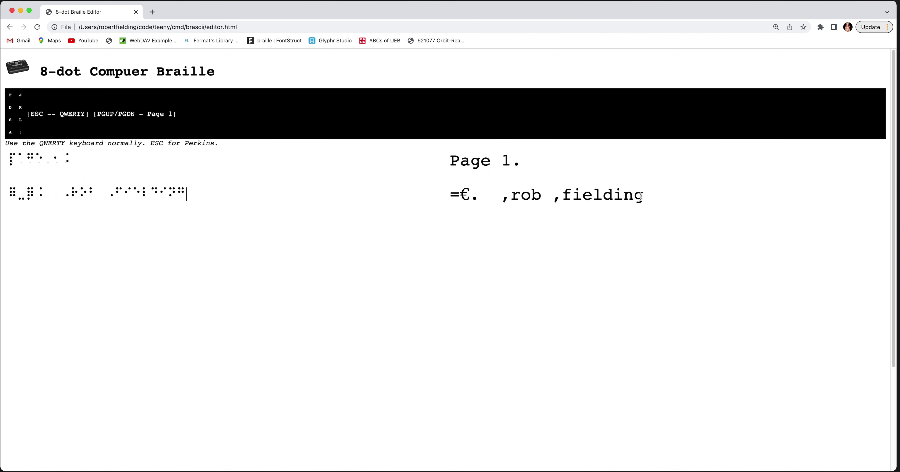
Step: Highlight the print transcription of the =€. line and enter the author's capitalised full name on a separate line below it
{"action": "left_click_drag", "start_coordinate": [645, 195], "coordinate": [439, 196]}
{"action": "left_click", "coordinate": [337, 203]}
{"action": "type", "text": "Rob Fielding"}
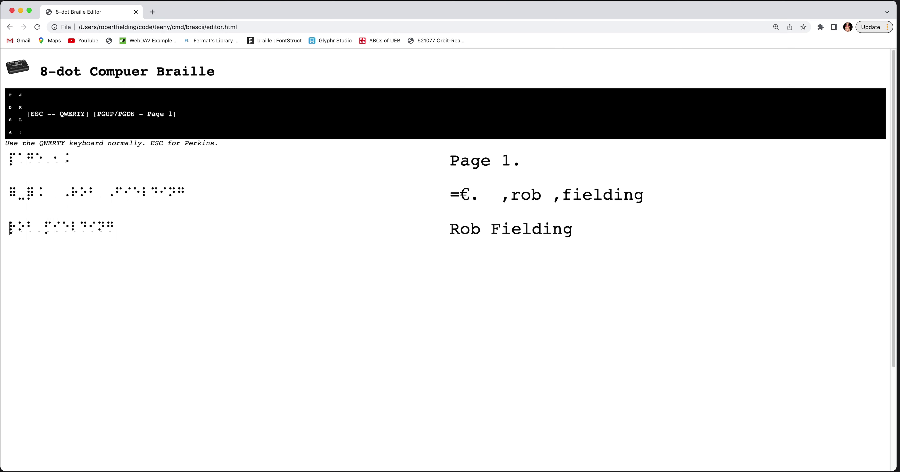
Step: Add the code lines (def fun and (sdfsdf)) below the name, indenting the second line by two spaces
{"action": "left_click", "coordinate": [115, 228]}
{"action": "key", "text": "Return"}
{"action": "type", "text": "(def fun"}
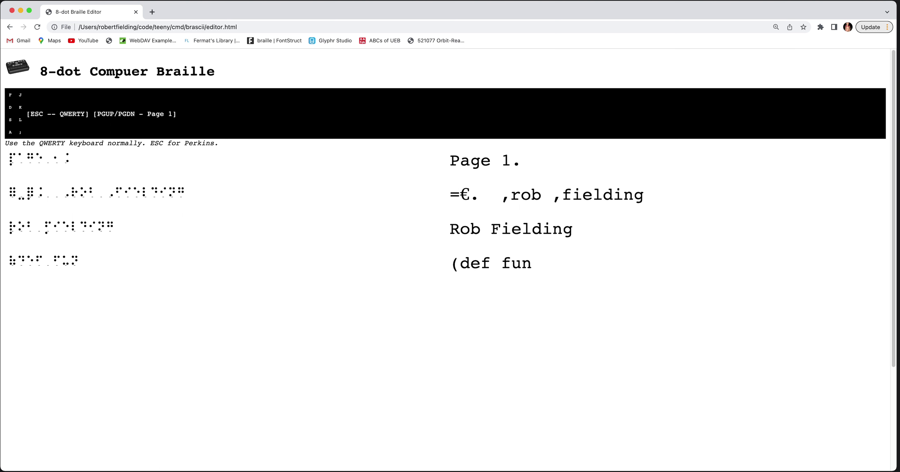
{"action": "key", "text": "Return"}
{"action": "type", "text": "("}
{"action": "key", "text": "shift+Left"}
{"action": "key", "text": "Up"}
{"action": "key", "text": "Down"}
{"action": "key", "text": "Down"}
{"action": "type", "text": "sdfsdf))"}
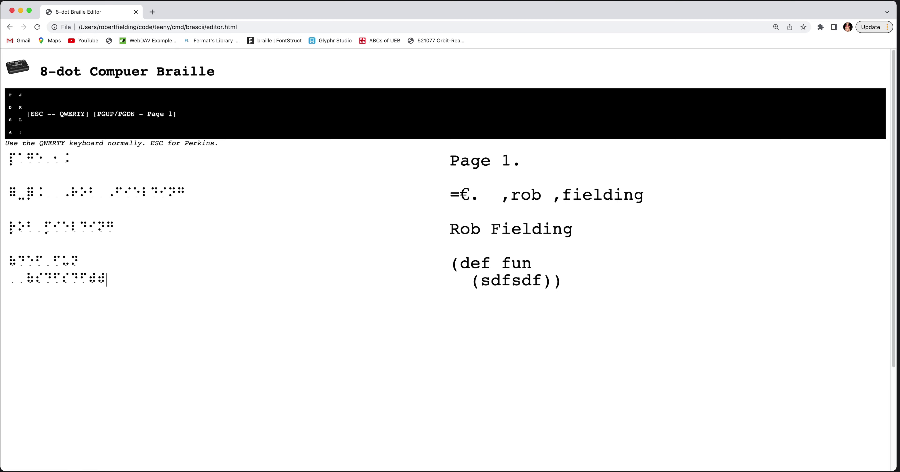
Step: Switch to Terminal, bring the brascii window fully into view, and clear its screen after running pwd
{"action": "key", "text": "super+Tab"}
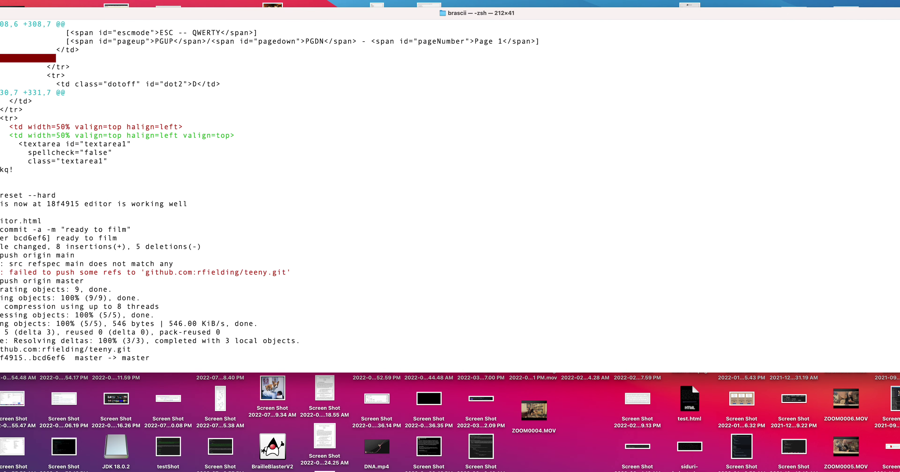
{"action": "left_click_drag", "start_coordinate": [146, 20], "coordinate": [257, 39]}
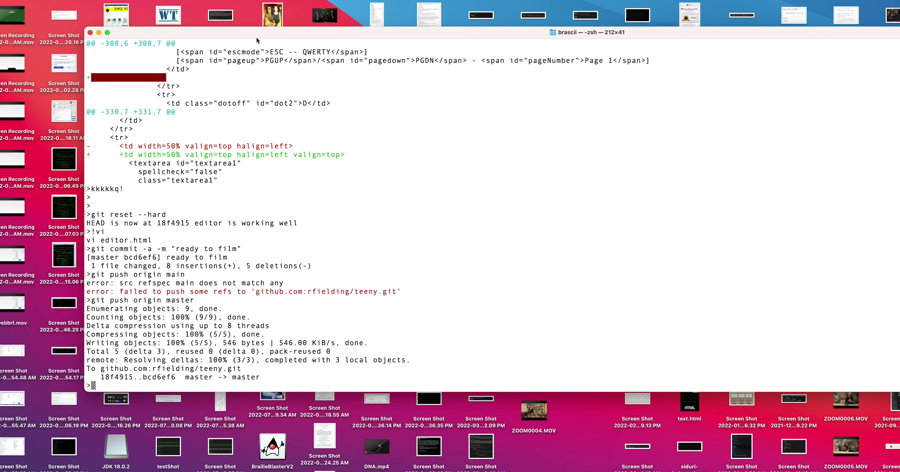
{"action": "type", "text": "pwd"}
{"action": "key", "text": "Return"}
{"action": "type", "text": "clear"}
{"action": "key", "text": "Return"}
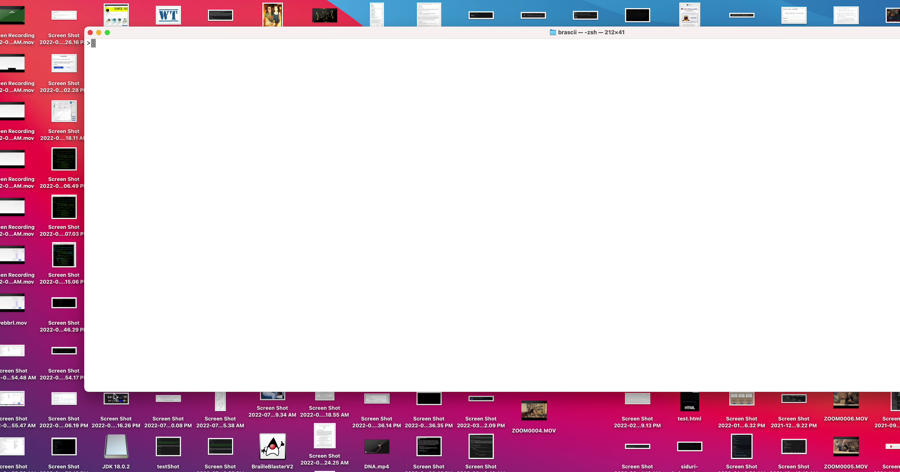
{"action": "left_click", "coordinate": [7, 0]}
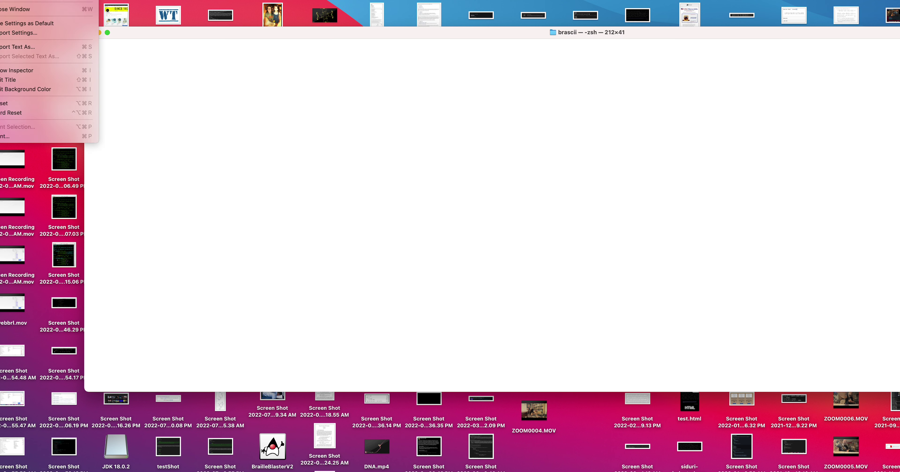
{"action": "key", "text": "Left"}
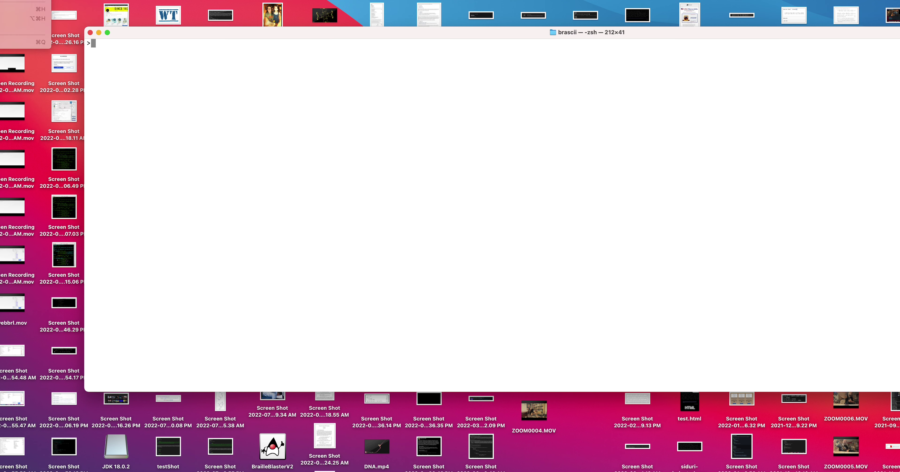
{"action": "key", "text": "Right"}
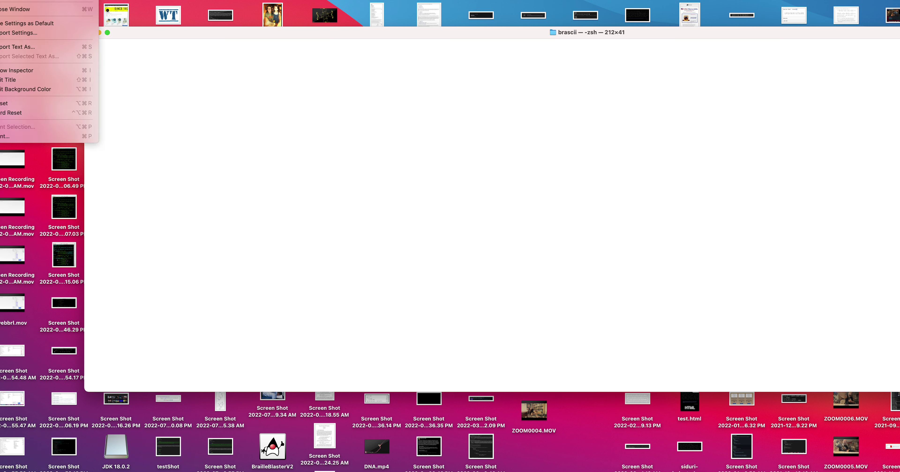
{"action": "key", "text": "Right"}
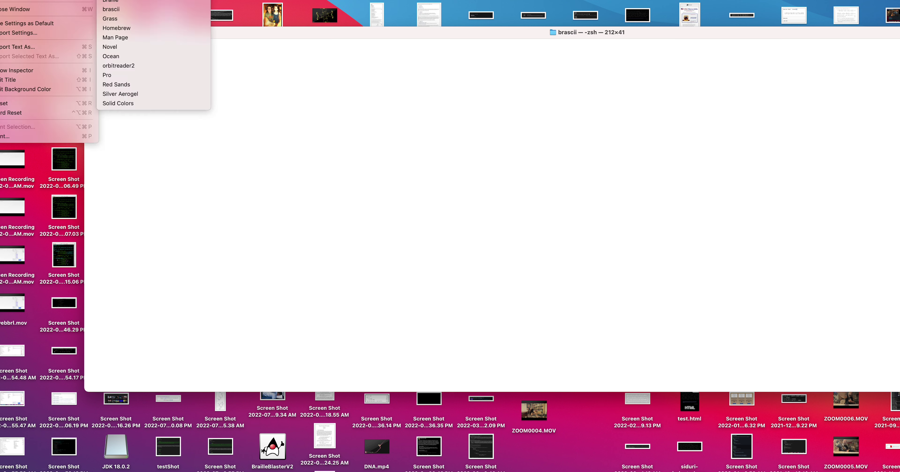
{"action": "key", "text": "Return"}
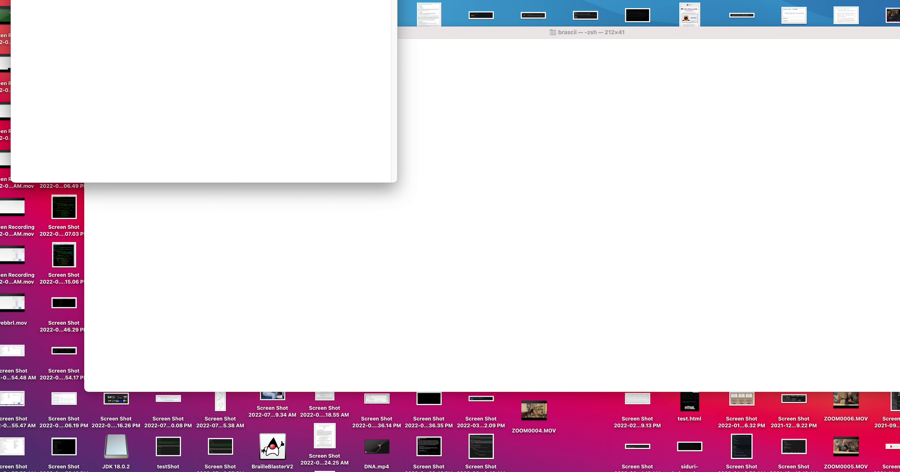
{"action": "key", "text": "super+w"}
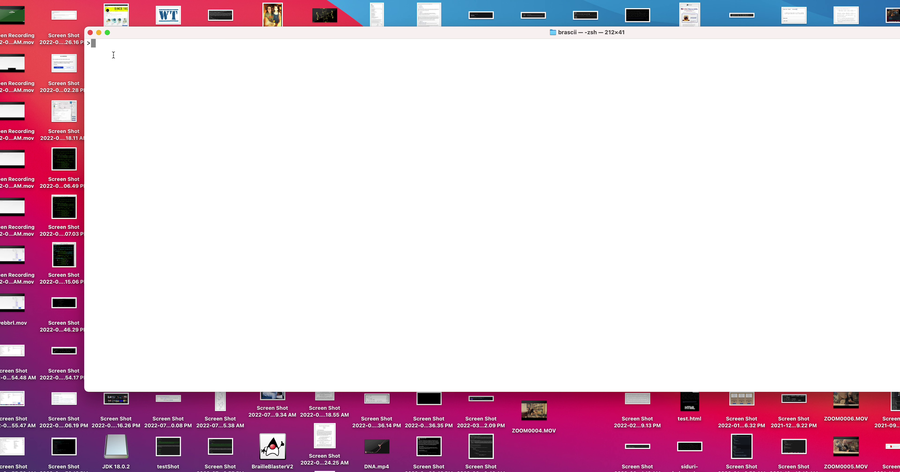
{"action": "left_click_drag", "start_coordinate": [137, 35], "coordinate": [137, 34]}
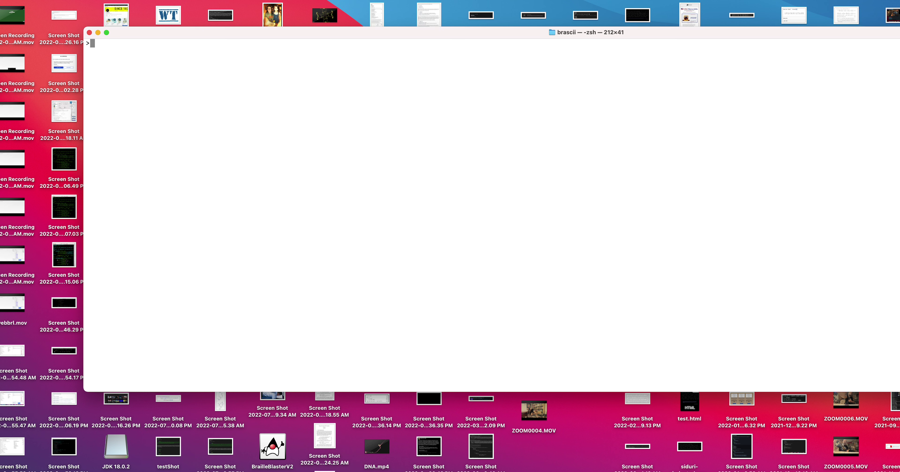
Step: Open a small 40×5 Terminal window with a braille profile and place it over the brascii window
{"action": "key", "text": "ctrl+alt+shift+m"}
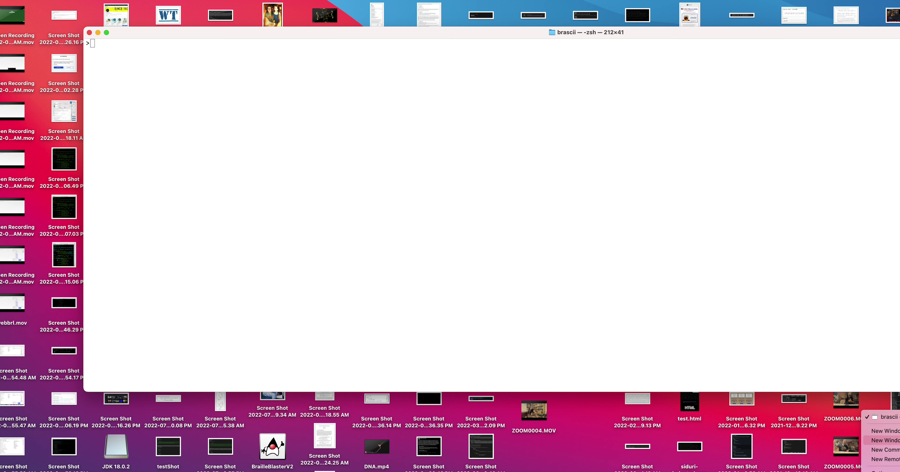
{"action": "left_click", "coordinate": [884, 440]}
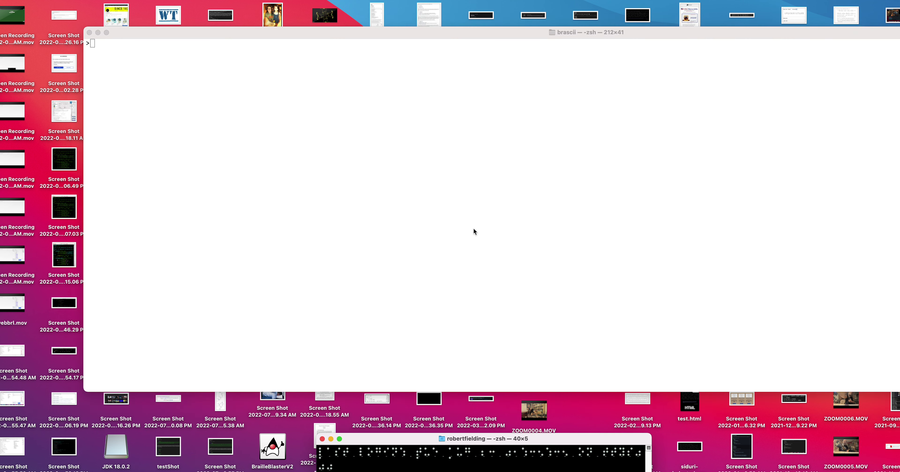
{"action": "left_click_drag", "start_coordinate": [388, 442], "coordinate": [351, 165]}
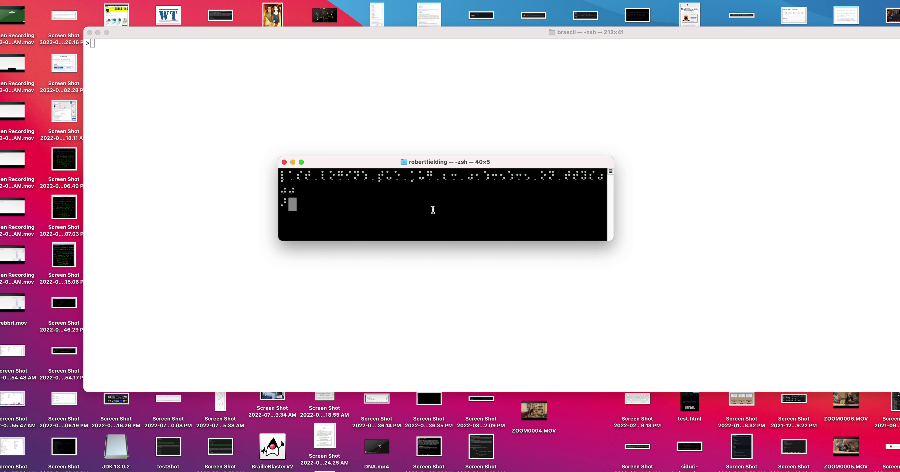
Step: Enter a few empty prompts and start Maxima through rlwrap in the braille terminal
{"action": "key", "text": "Return"}
{"action": "key", "text": "Return"}
{"action": "key", "text": "Return"}
{"action": "key", "text": "Return"}
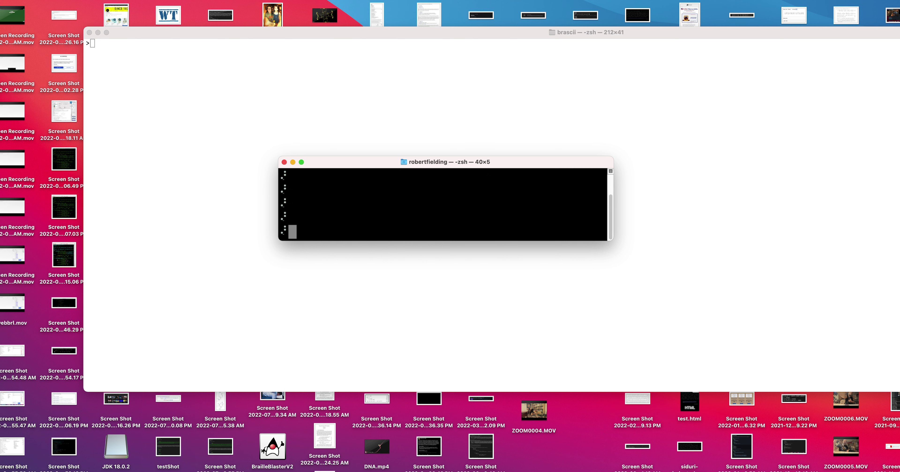
{"action": "type", "text": "clear; ls -l"}
{"action": "key", "text": "Return"}
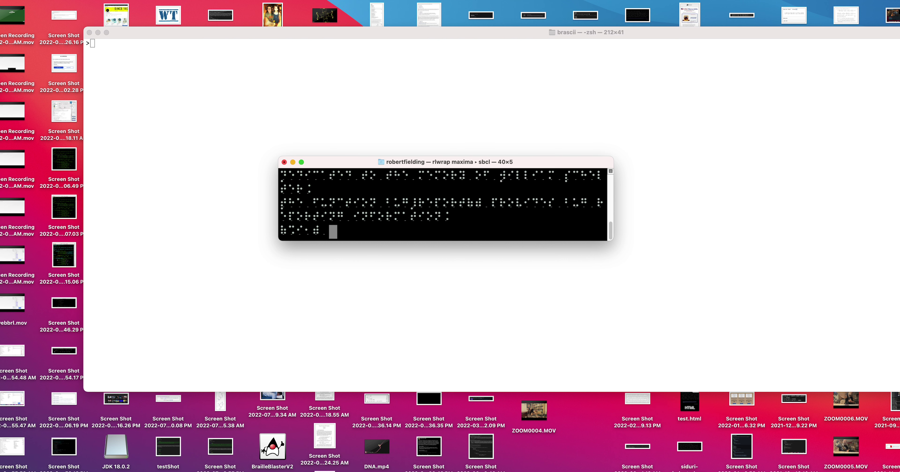
Step: Terminate the blank Maxima input with ; and evaluate 4+5;
{"action": "key", "text": "Return"}
{"action": "key", "text": "Return"}
{"action": "key", "text": "Return"}
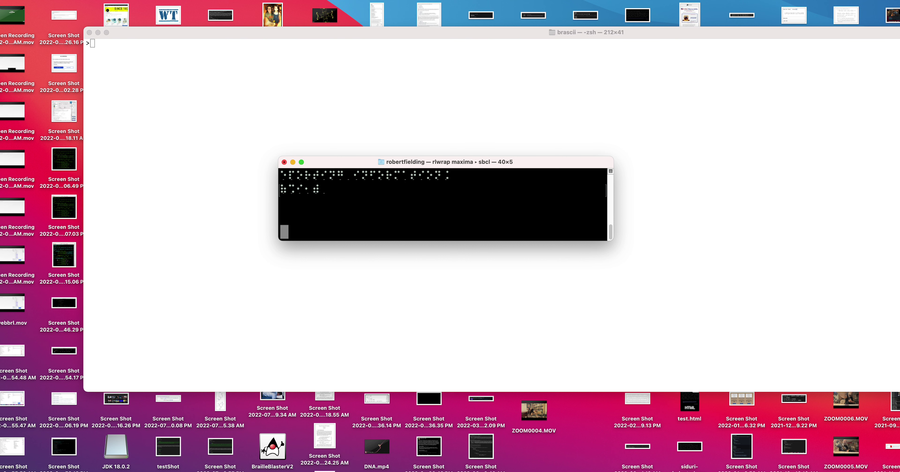
{"action": "type", "text": ";"}
{"action": "key", "text": "Return"}
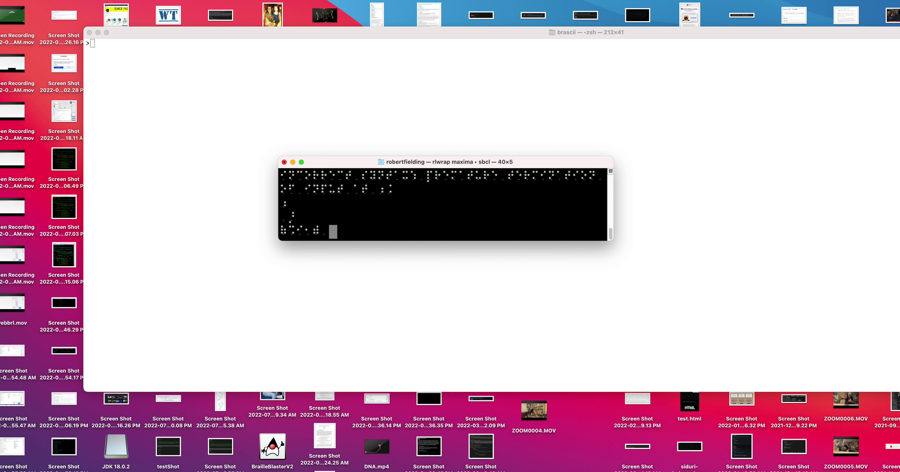
{"action": "type", "text": "4+5"}
{"action": "key", "text": "Return"}
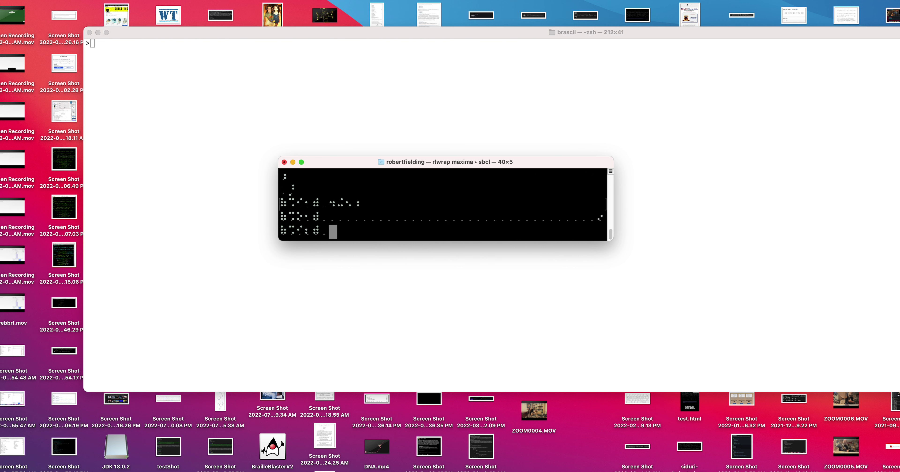
Step: Turn off Maxima's two-dimensional output with display2d:false; and evaluate 4+5; again
{"action": "type", "text": "factor(x^2+2*x+1"}
{"action": "key", "text": "Return"}
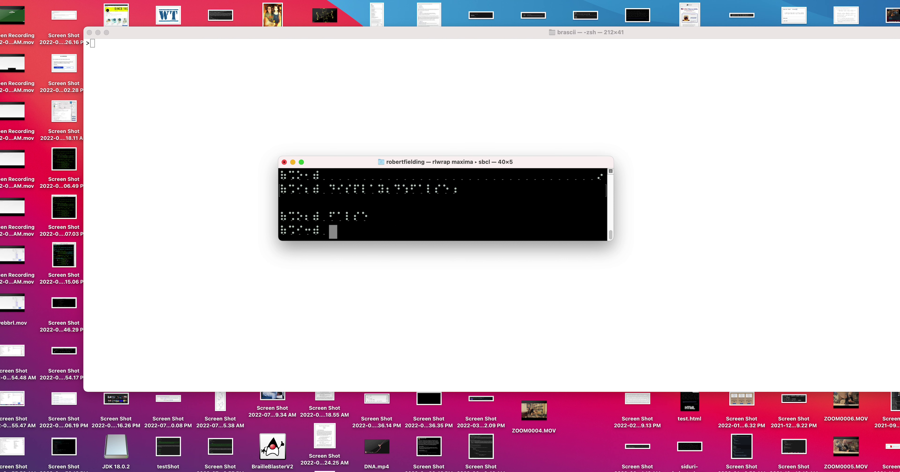
{"action": "type", "text": "882;"}
{"action": "key", "text": "Return"}
Step: Try to define a function in Maxima with the input f(x) := x^;
{"action": "type", "text": "f(x)"}
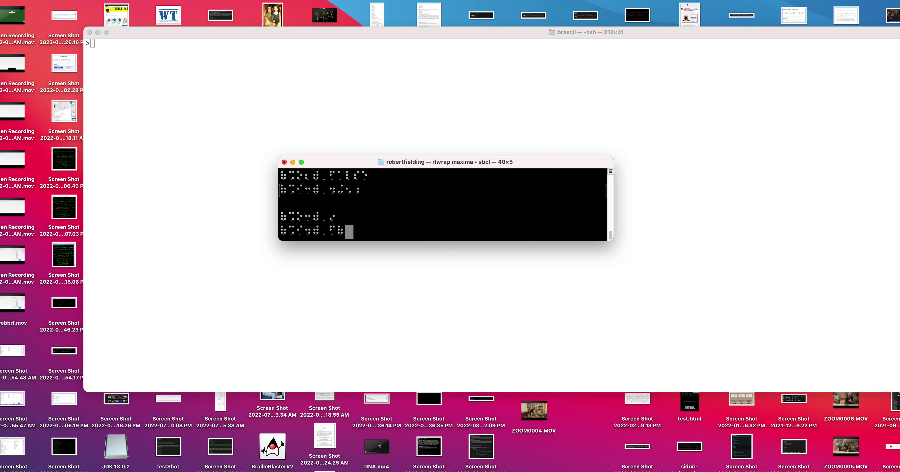
{"action": "type", "text": " := x^2;"}
{"action": "key", "text": "BackSpace"}
{"action": "key", "text": "BackSpace"}
{"action": "key", "text": "Return"}
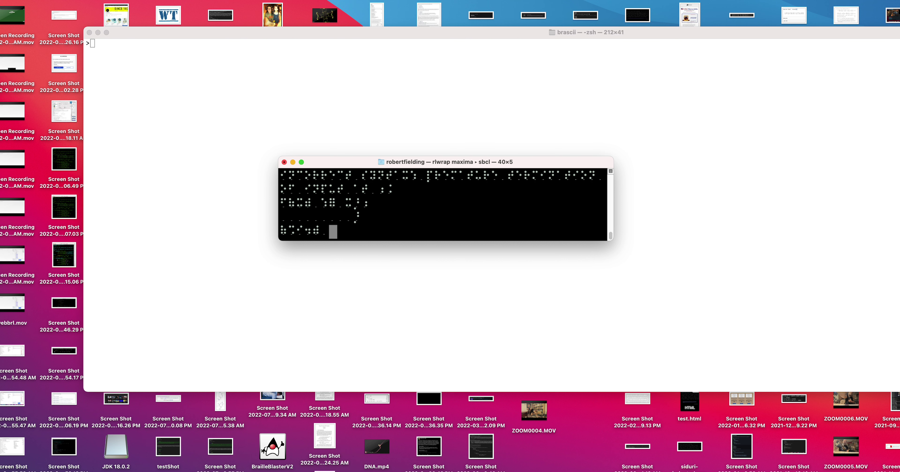
Step: Enter a lone ; at the Maxima prompt and evaluate f(4);
{"action": "key", "text": "Return"}
{"action": "type", "text": ";"}
{"action": "key", "text": "Return"}
{"action": "type", "text": "f(4"}
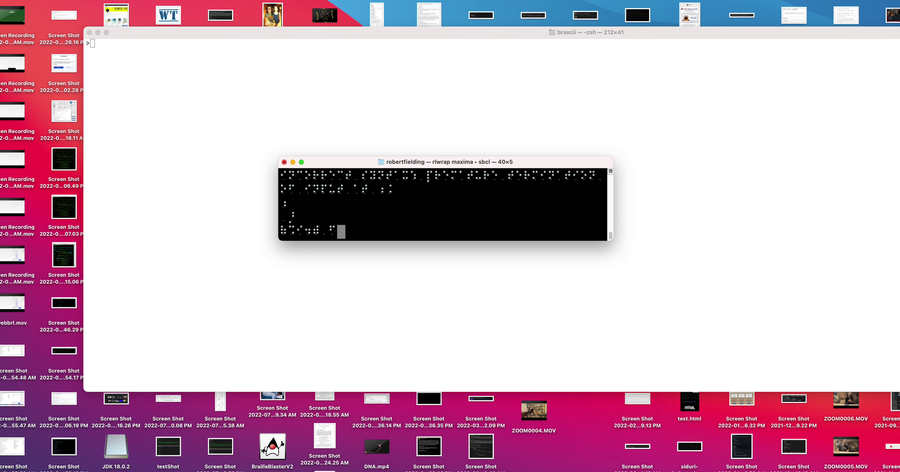
{"action": "type", "text": ");"}
{"action": "key", "text": "Return"}
Step: Define the squaring function in Maxima with f(x) := x^2 ;
{"action": "type", "text": "f(5) ;"}
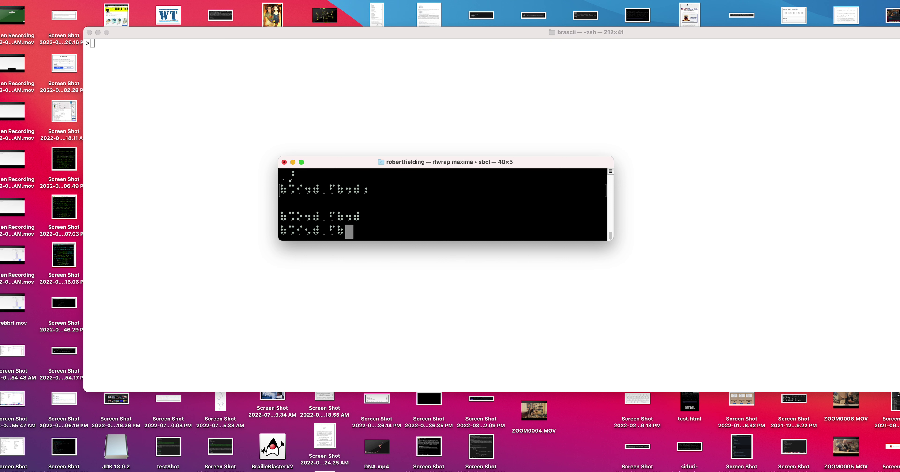
{"action": "type", "text": "= x^"}
{"action": "key", "text": "BackSpace"}
{"action": "type", "text": "^2;"}
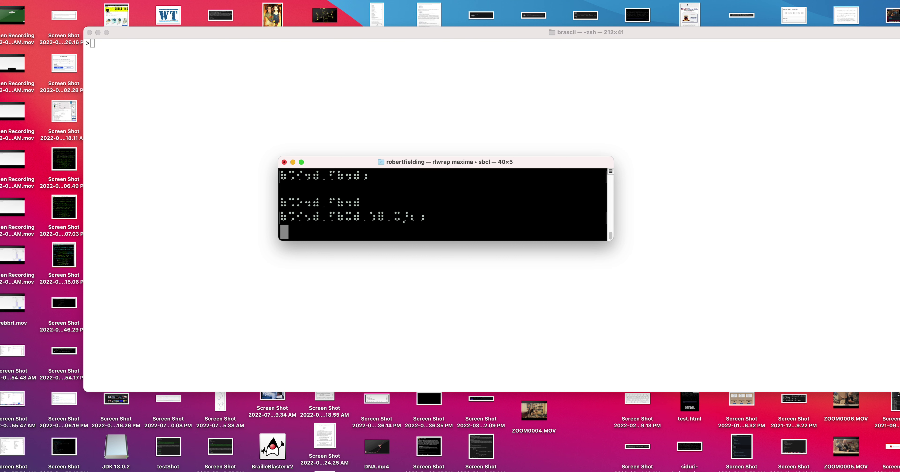
{"action": "key", "text": "Return"}
Step: Evaluate the new function in Maxima with f(3);
{"action": "type", "text": "f("}
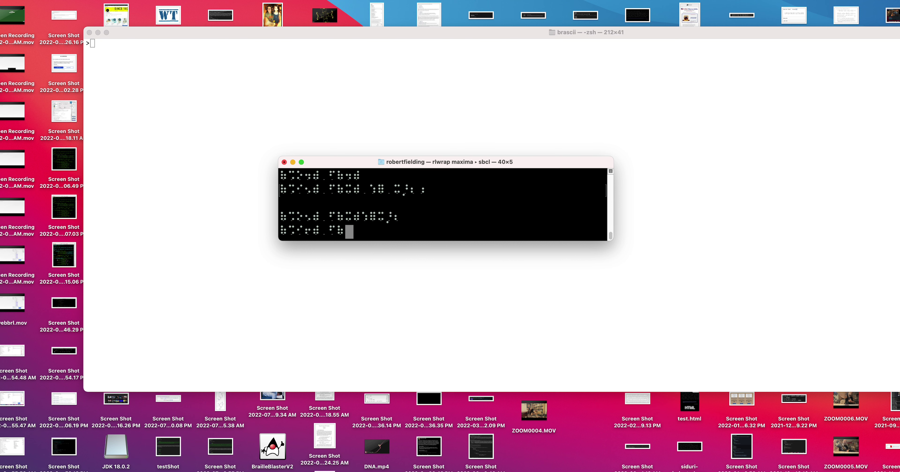
{"action": "type", "text": "x);"}
{"action": "key", "text": "Return"}
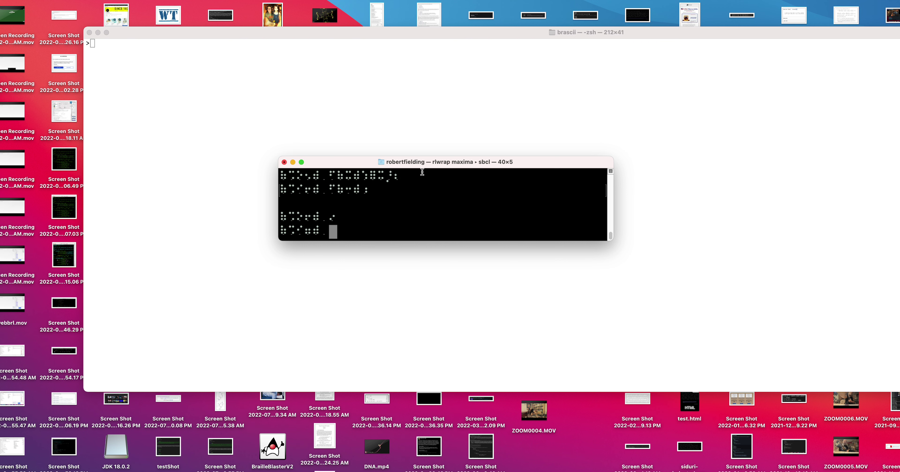
Step: Move the Maxima terminal window lower on the desktop and narrow it to 20 columns by 5 rows
{"action": "left_click_drag", "start_coordinate": [379, 181], "coordinate": [429, 361]}
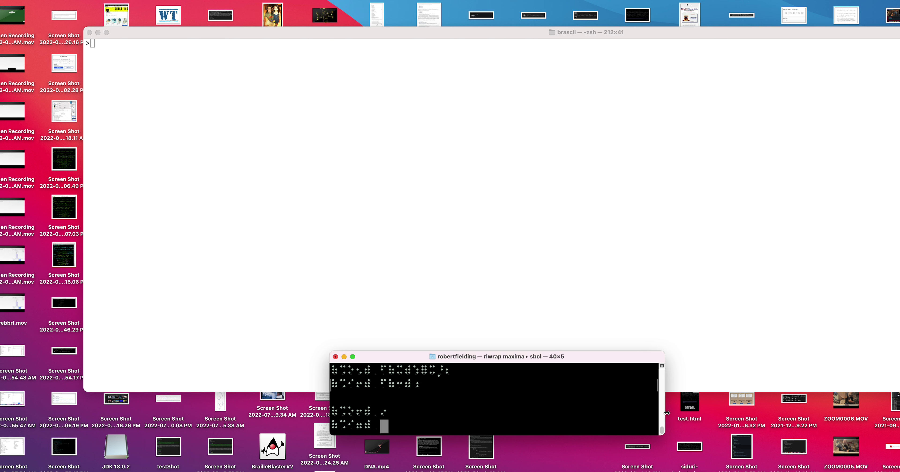
{"action": "left_click_drag", "start_coordinate": [665, 411], "coordinate": [494, 411]}
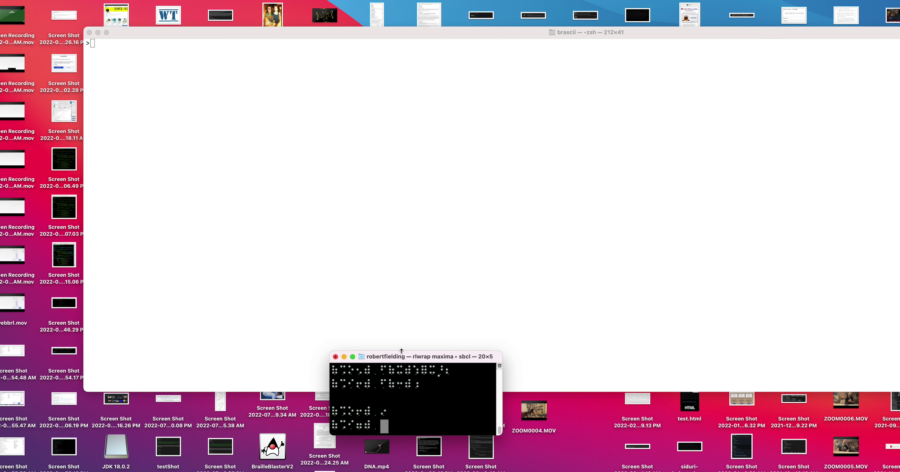
{"action": "left_click", "coordinate": [400, 372]}
{"action": "key", "text": "Up"}
{"action": "key", "text": "Up"}
{"action": "key", "text": "Down"}
{"action": "key", "text": "Down"}
{"action": "key", "text": "Up"}
{"action": "key", "text": "Down"}
{"action": "key", "text": "Up"}
{"action": "key", "text": "Up"}
{"action": "key", "text": "Down"}
{"action": "key", "text": "Down"}
{"action": "key", "text": "Up"}
{"action": "key", "text": "Down"}
{"action": "key", "text": "Up"}
{"action": "key", "text": "Up"}
{"action": "key", "text": "Down"}
{"action": "key", "text": "Down"}
{"action": "key", "text": "Up"}
Step: Switch to the 8-dot Braille Editor in Chrome, highlight braille in the sdfsdf and "Page 1." lines, and return the cursor to the code's end
{"action": "key", "text": "super+Tab"}
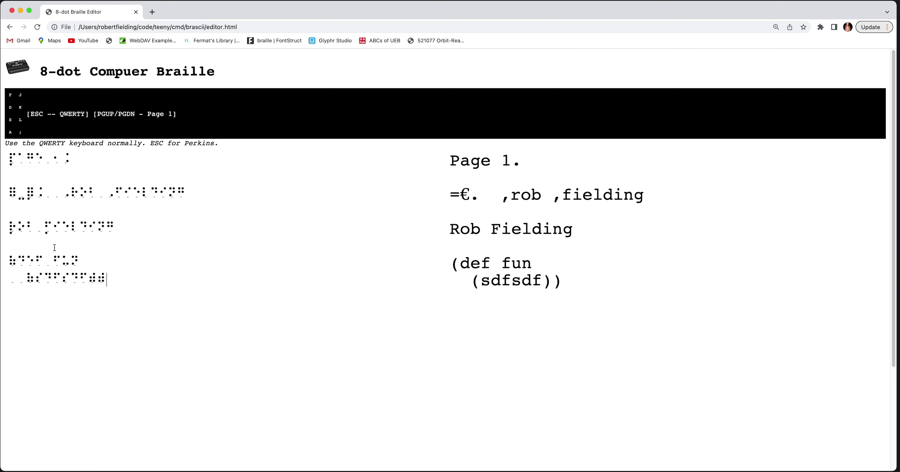
{"action": "left_click_drag", "start_coordinate": [111, 281], "coordinate": [57, 280]}
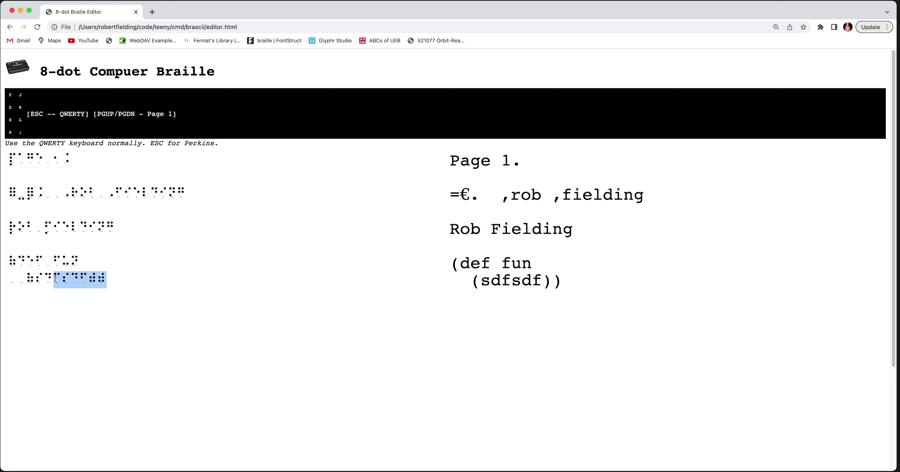
{"action": "double_click", "coordinate": [58, 279]}
{"action": "left_click_drag", "start_coordinate": [73, 162], "coordinate": [4, 154]}
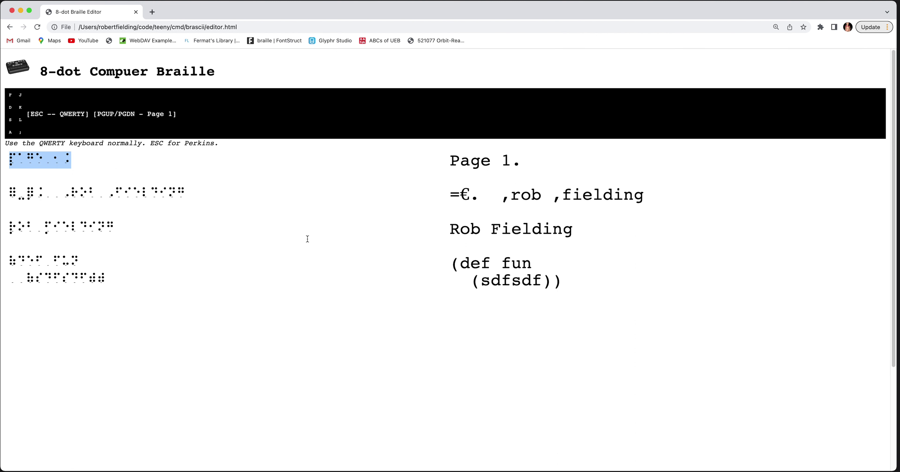
{"action": "left_click", "coordinate": [203, 279]}
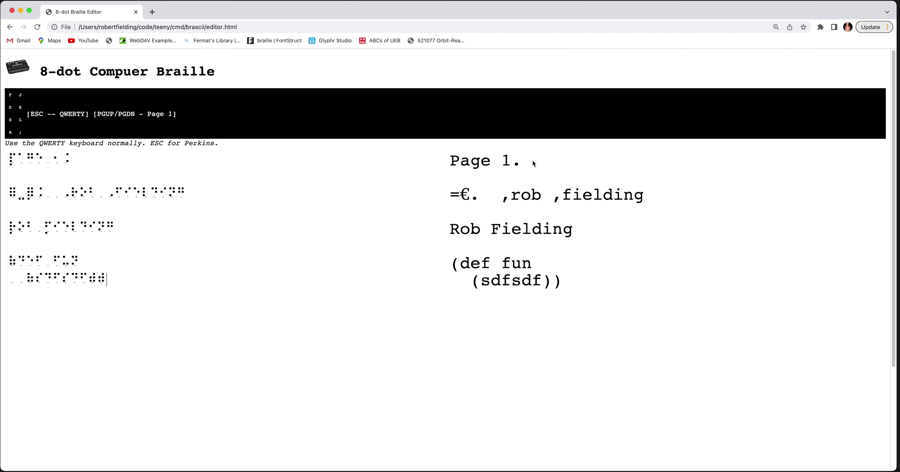